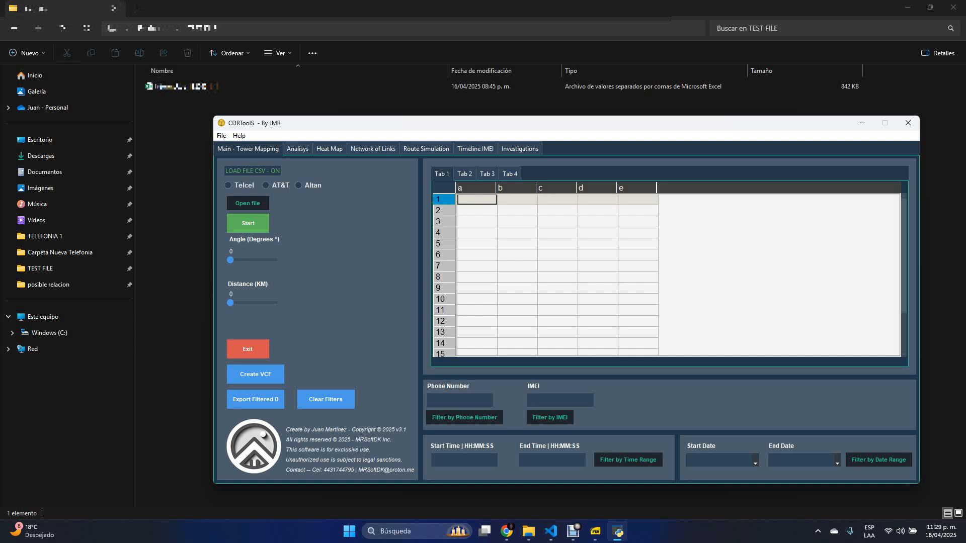
- Choose AT&T as the carrier and load the original 842 KB CSV from TEST FILE, dismissing the resulting messages
{"action": "left_click", "coordinate": [265, 186]}
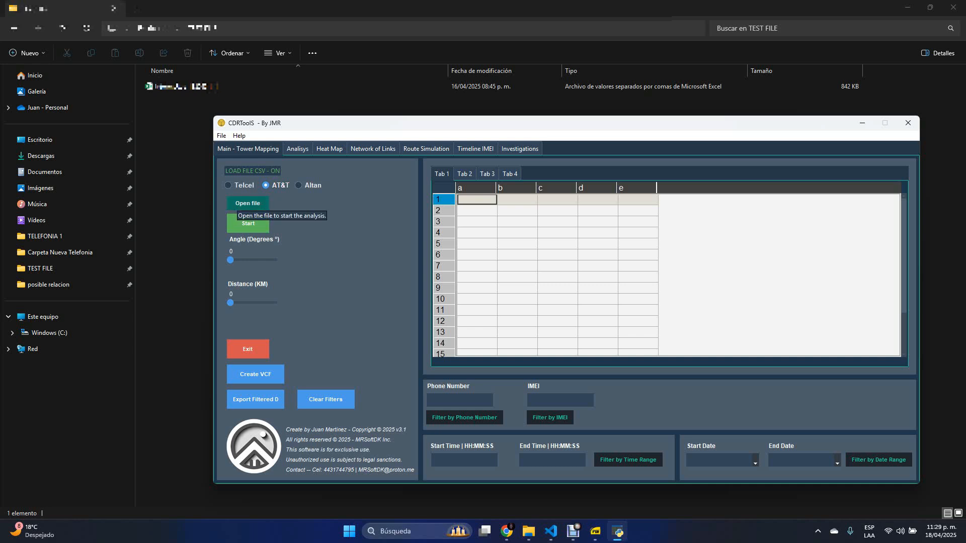
{"action": "left_click", "coordinate": [247, 204]}
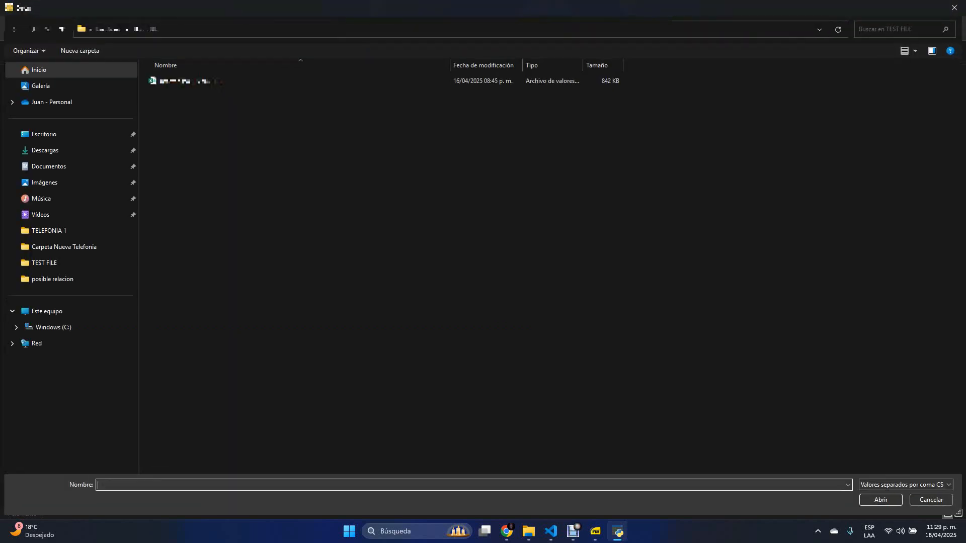
{"action": "left_click", "coordinate": [222, 81]}
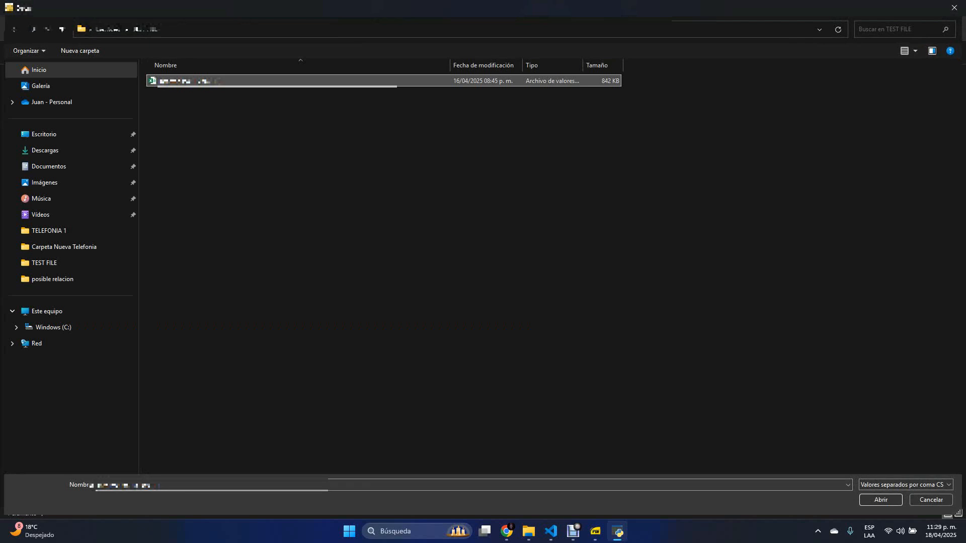
{"action": "left_click", "coordinate": [880, 500]}
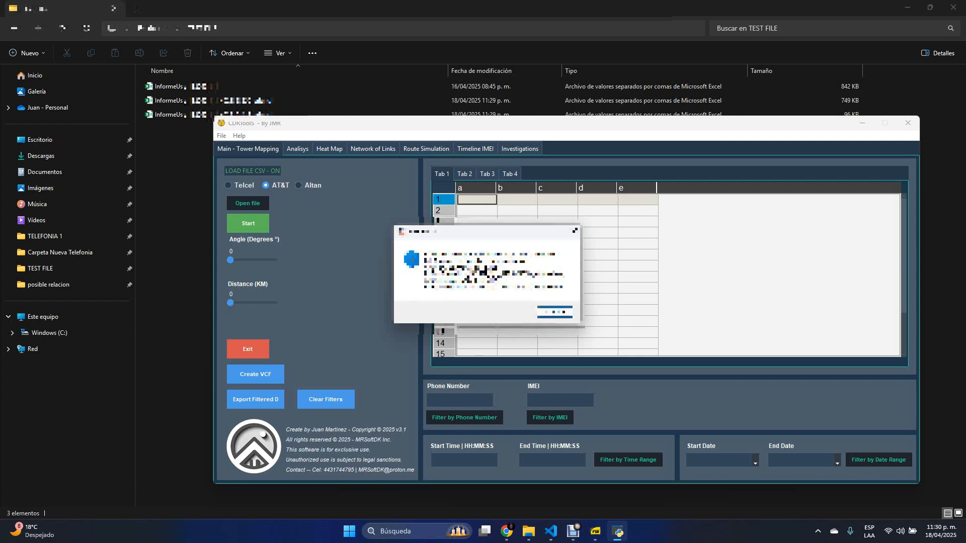
{"action": "key", "text": "Return"}
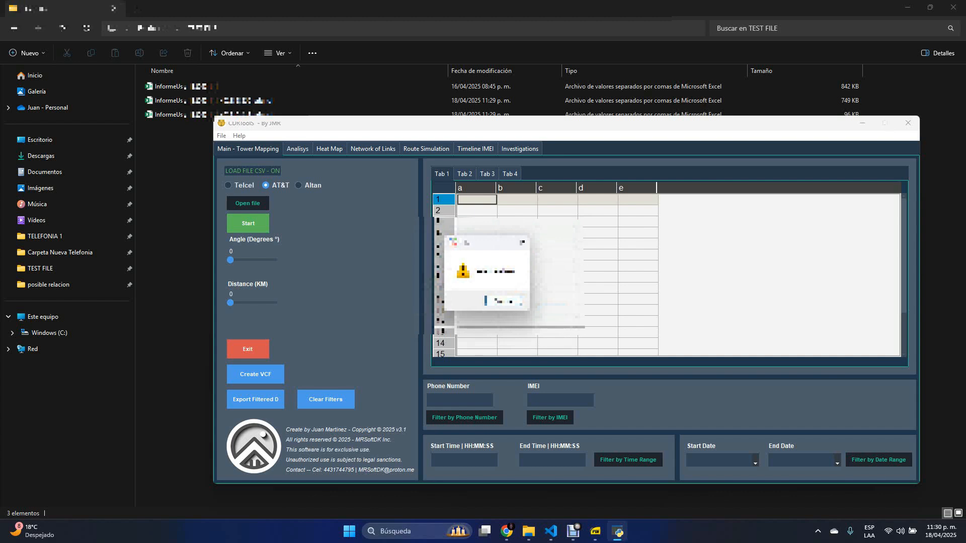
{"action": "key", "text": "Return"}
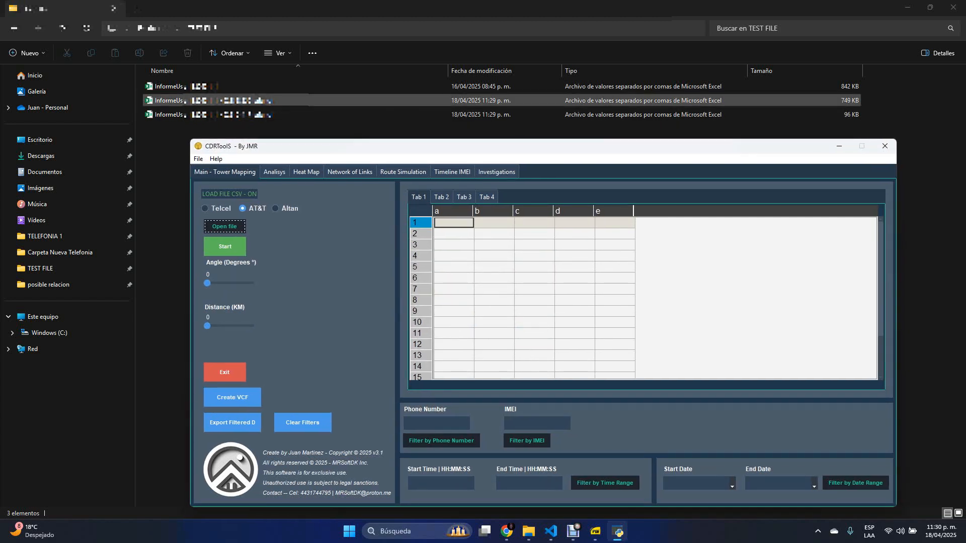
- Load the generated 749 KB CSV into CDRToolS and reposition the window around the file list
{"action": "left_click_drag", "start_coordinate": [453, 145], "coordinate": [425, 139]}
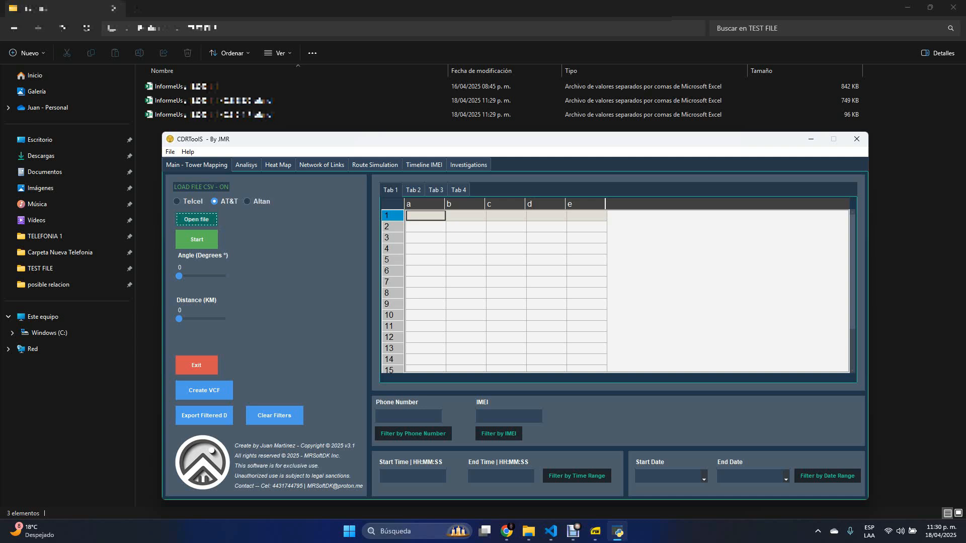
{"action": "left_click", "coordinate": [196, 219]}
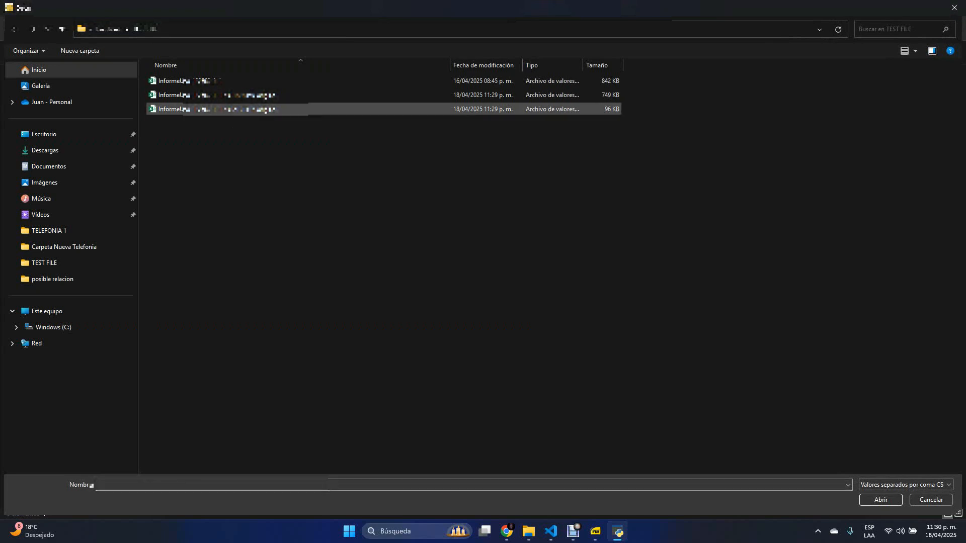
{"action": "left_click", "coordinate": [265, 96]}
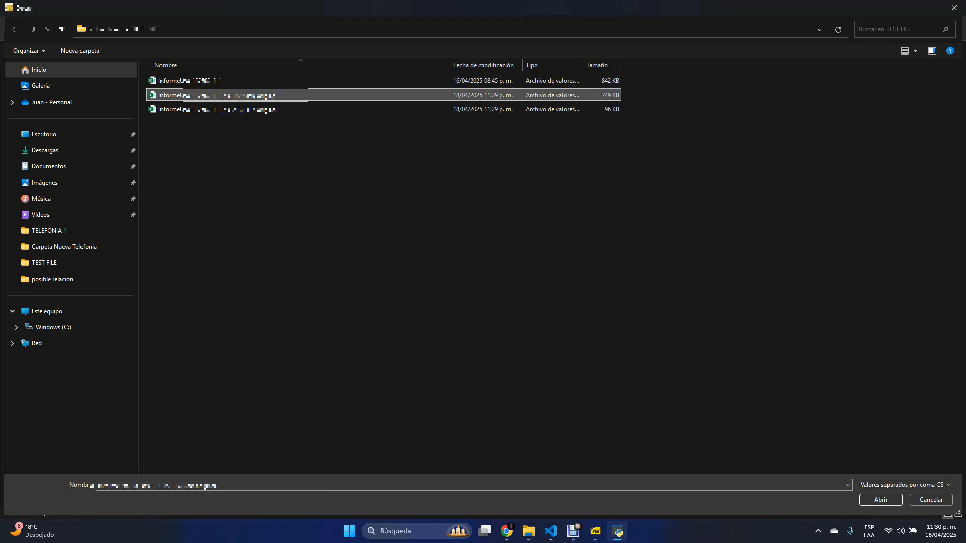
{"action": "double_click", "coordinate": [265, 95]}
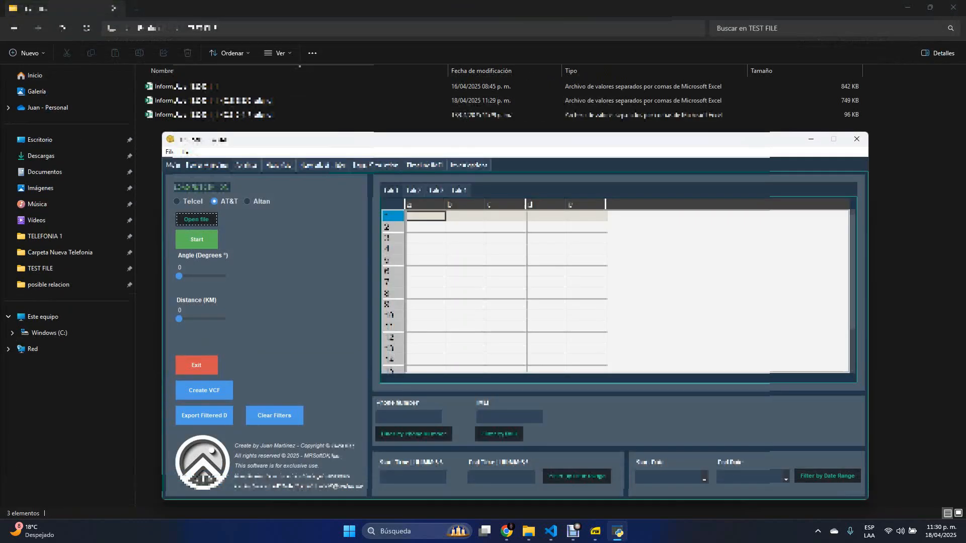
{"action": "left_click", "coordinate": [523, 300]}
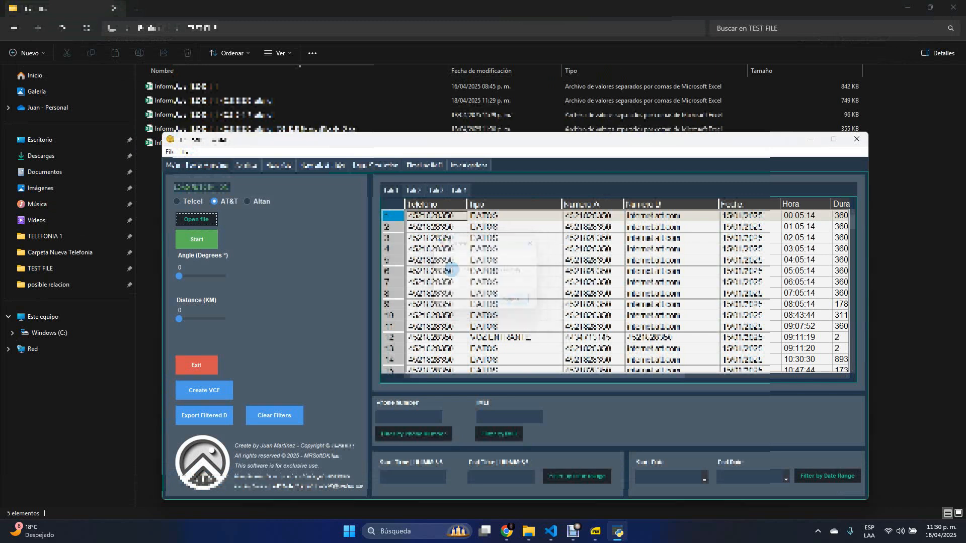
{"action": "left_click_drag", "start_coordinate": [355, 139], "coordinate": [376, 94]}
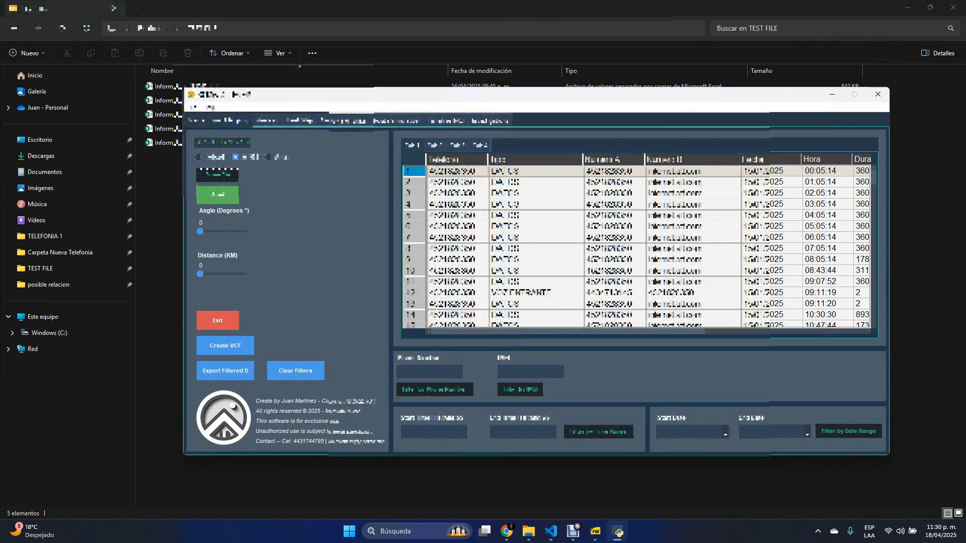
{"action": "left_click_drag", "start_coordinate": [377, 94], "coordinate": [363, 151]}
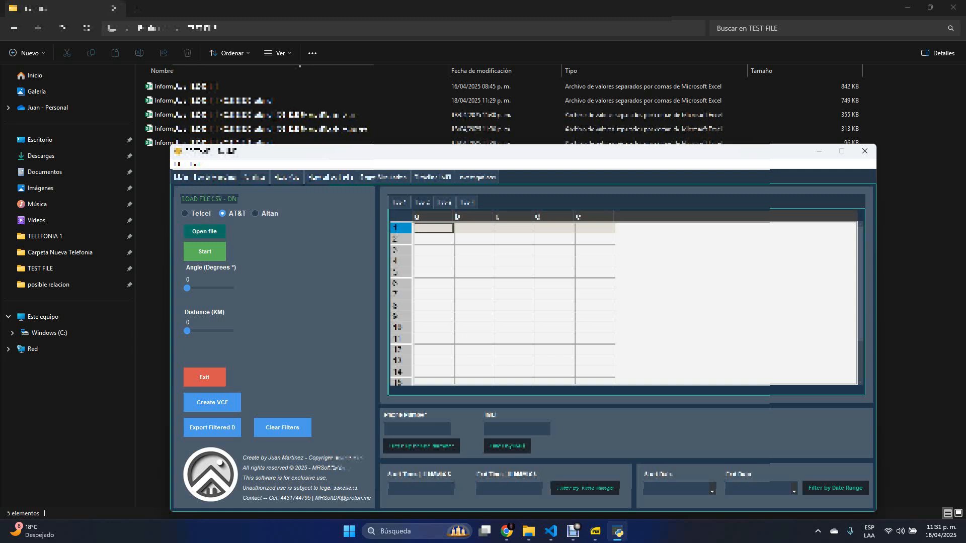
- Load the generated 96 KB CSV into CDRToolS and acknowledge the completion message
{"action": "left_click", "coordinate": [204, 232]}
{"action": "left_click", "coordinate": [265, 138]}
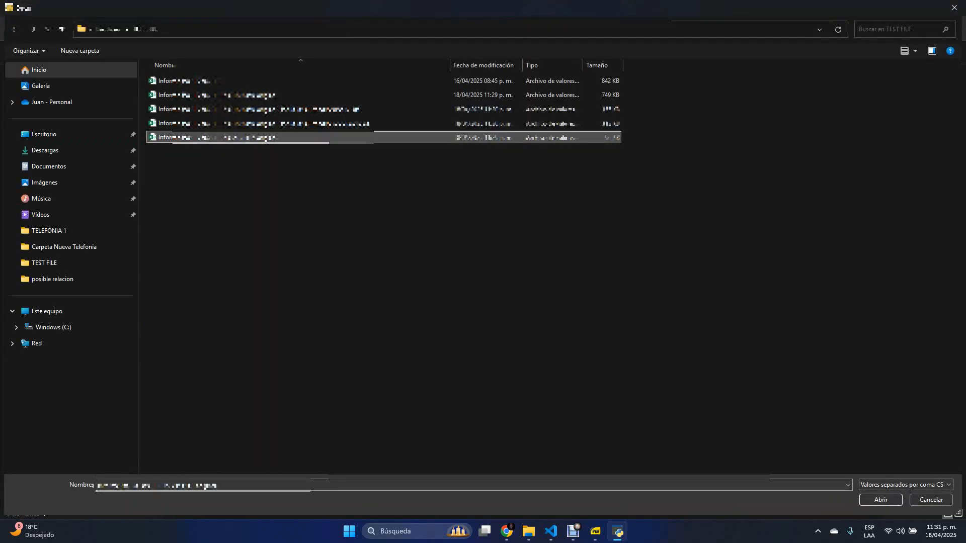
{"action": "key", "text": "Return"}
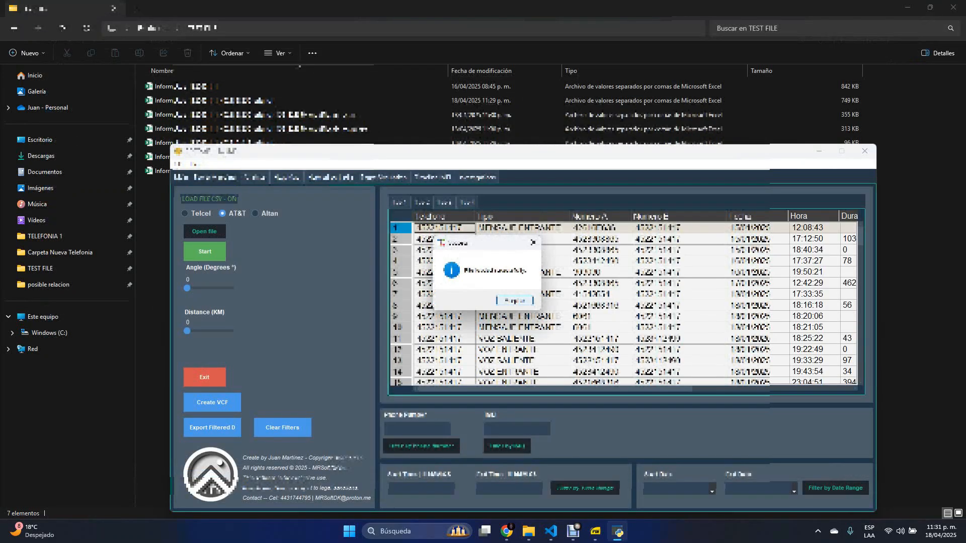
{"action": "left_click", "coordinate": [515, 300]}
{"action": "left_click_drag", "start_coordinate": [518, 151], "coordinate": [513, 116]}
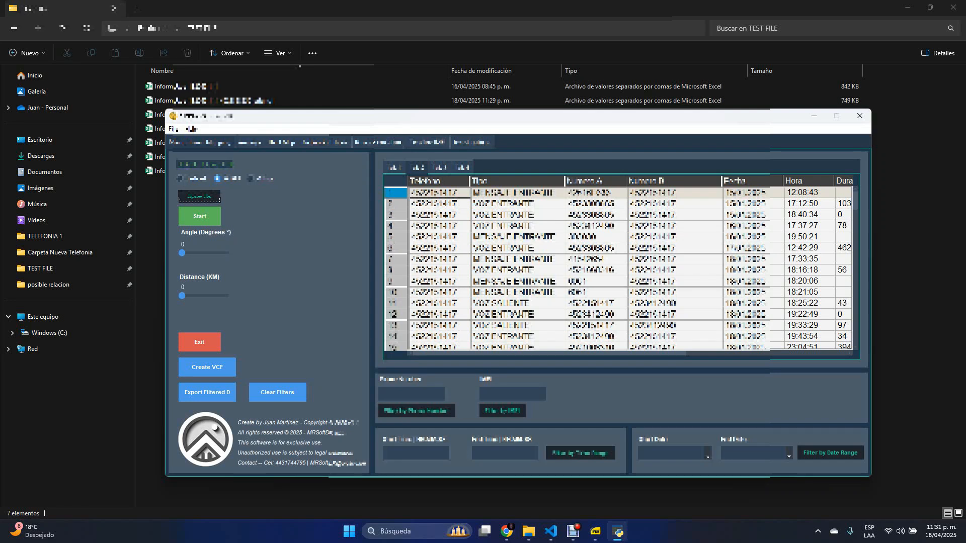
- Run the tower mapping with an angle of 30 degrees and a distance of 1 km, keeping the file list accessible
{"action": "left_click_drag", "start_coordinate": [182, 253], "coordinate": [205, 253]}
{"action": "mouse_move", "coordinate": [182, 296]}
{"action": "left_mouse_down"}
{"action": "mouse_move", "coordinate": [225, 296]}
{"action": "mouse_move", "coordinate": [182, 296]}
{"action": "left_mouse_up"}
{"action": "left_click", "coordinate": [200, 216]}
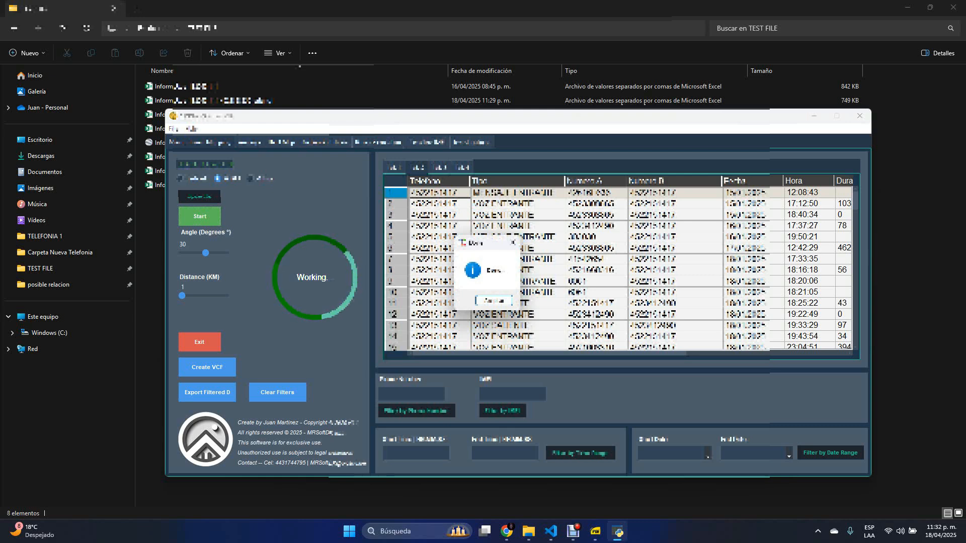
{"action": "key", "text": "Return"}
{"action": "left_click_drag", "start_coordinate": [452, 116], "coordinate": [454, 191]}
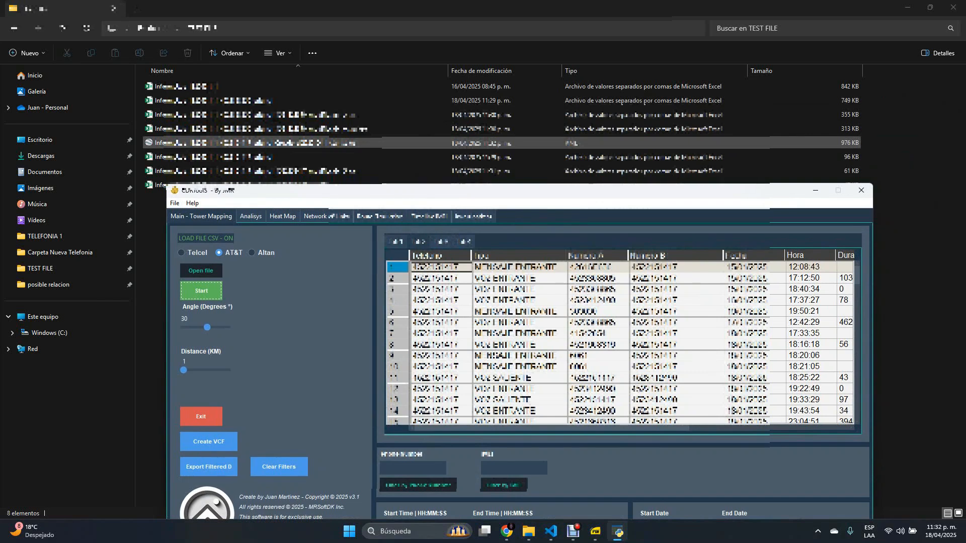
{"action": "left_click_drag", "start_coordinate": [454, 191], "coordinate": [510, 84]}
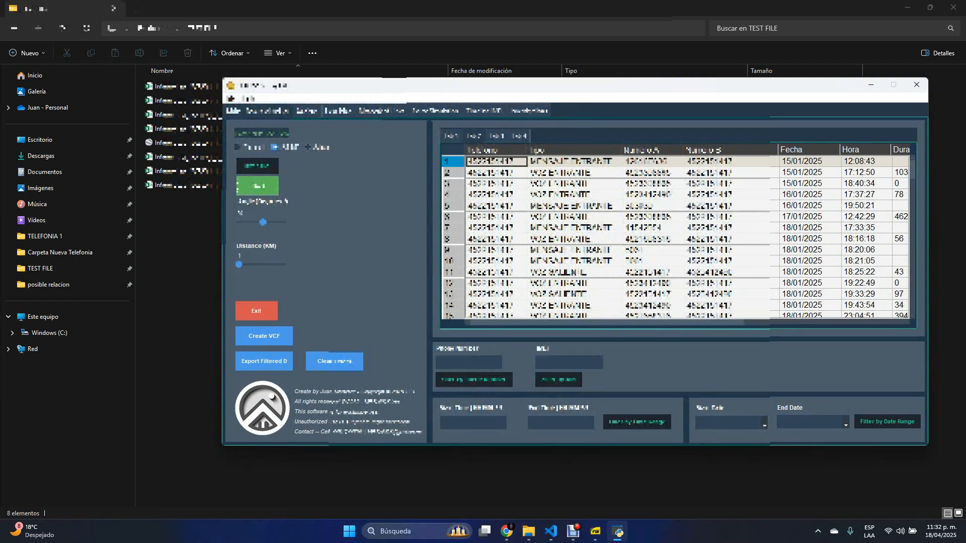
- Switch to the TEST FILE folder, open the 749 KB CSV in Excel, examine its full data range, and close it
{"action": "key", "text": "alt+Tab"}
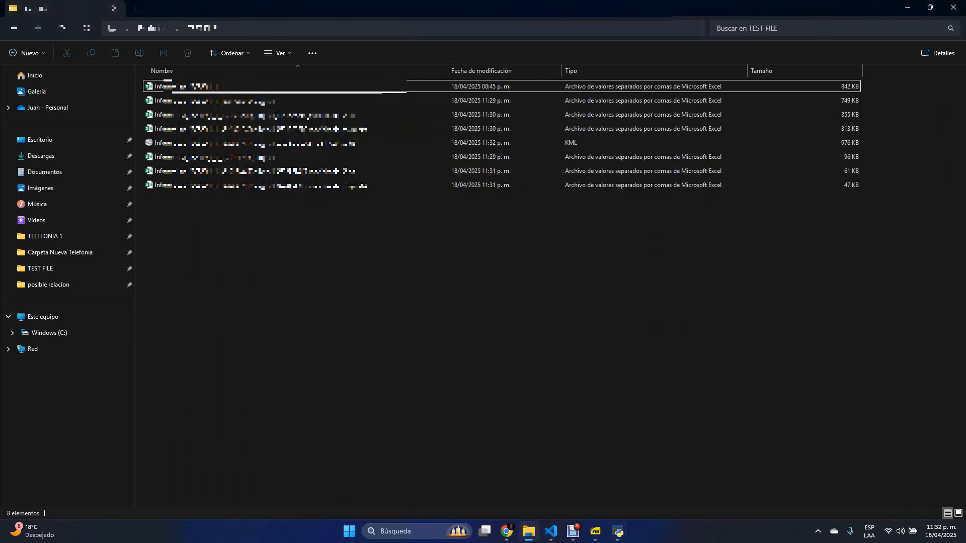
{"action": "left_click", "coordinate": [262, 157]}
{"action": "left_click", "coordinate": [261, 100]}
{"action": "left_click", "coordinate": [262, 157]}
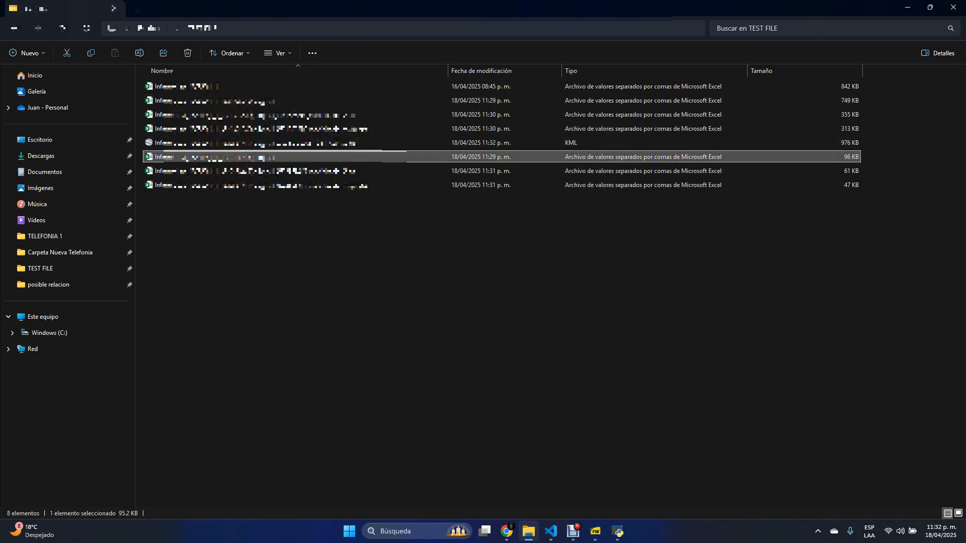
{"action": "left_click", "coordinate": [262, 100]}
{"action": "left_click", "coordinate": [262, 157]}
{"action": "double_click", "coordinate": [262, 101]}
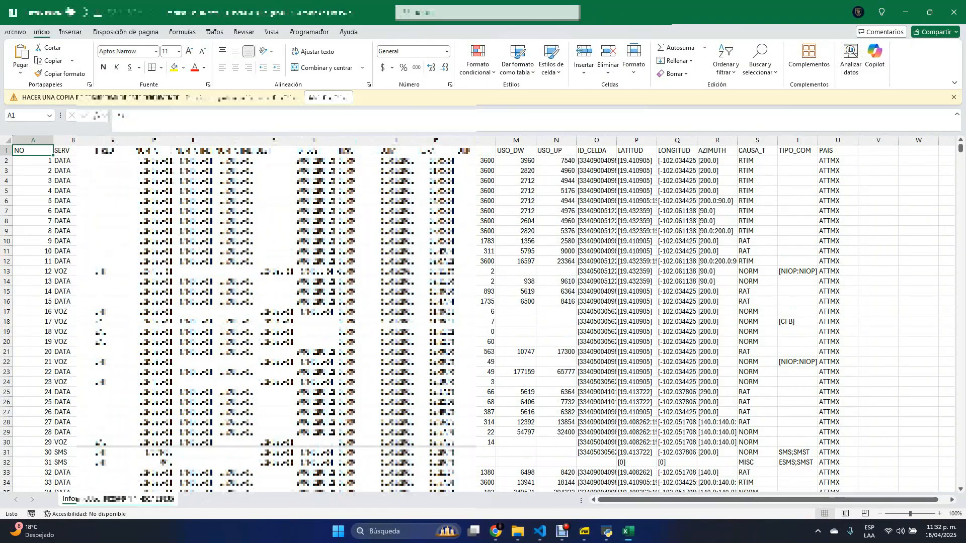
{"action": "left_click_drag", "start_coordinate": [32, 150], "coordinate": [837, 272]}
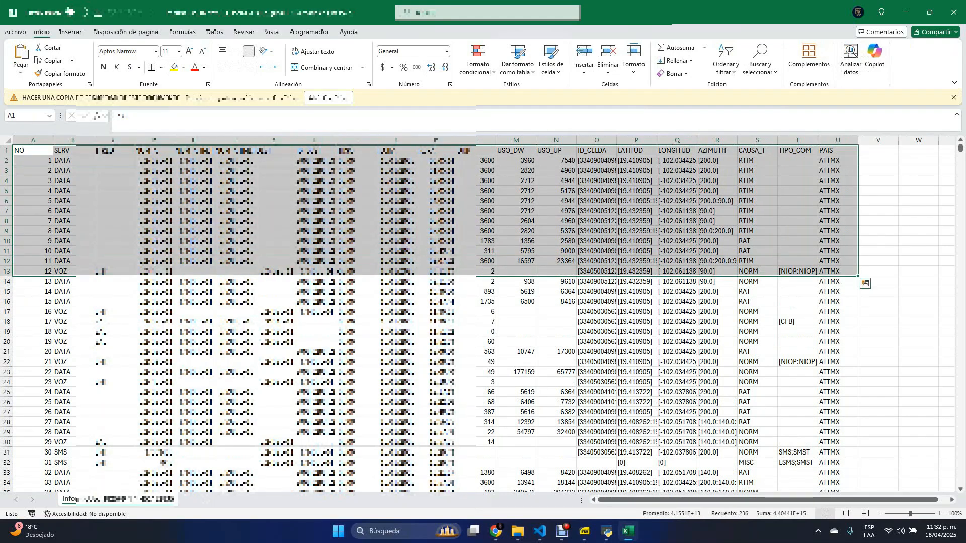
{"action": "key", "text": "ctrl+shift+Down"}
{"action": "left_click_drag", "start_coordinate": [960, 479], "coordinate": [960, 147]}
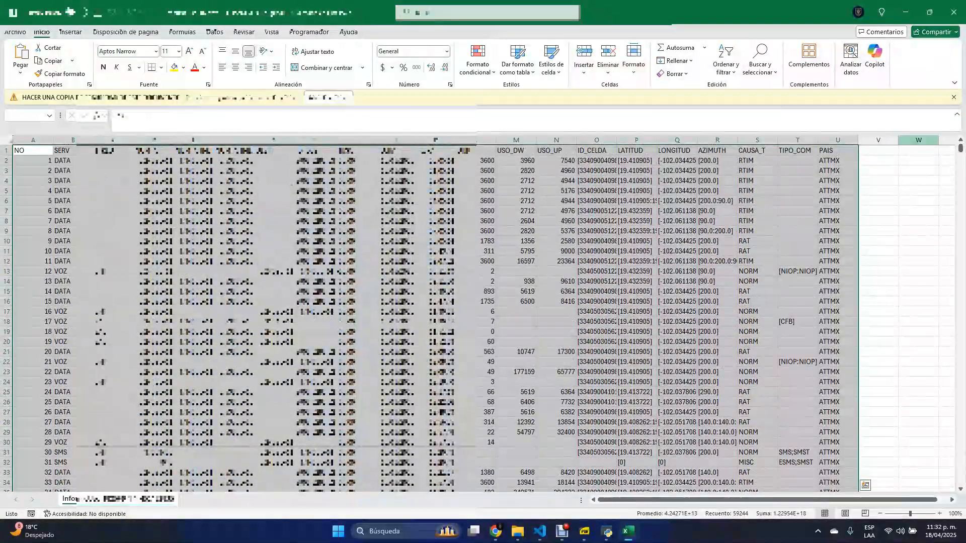
{"action": "left_click", "coordinate": [954, 13]}
- Open the 96 KB CSV in Excel to view its records, and close it
{"action": "double_click", "coordinate": [212, 157]}
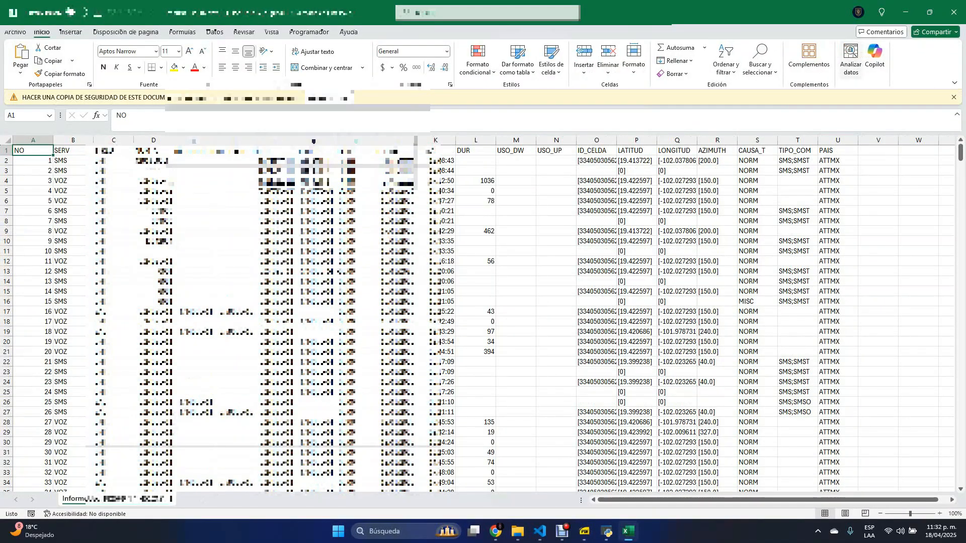
{"action": "left_click", "coordinate": [954, 12]}
{"action": "left_click", "coordinate": [553, 291]}
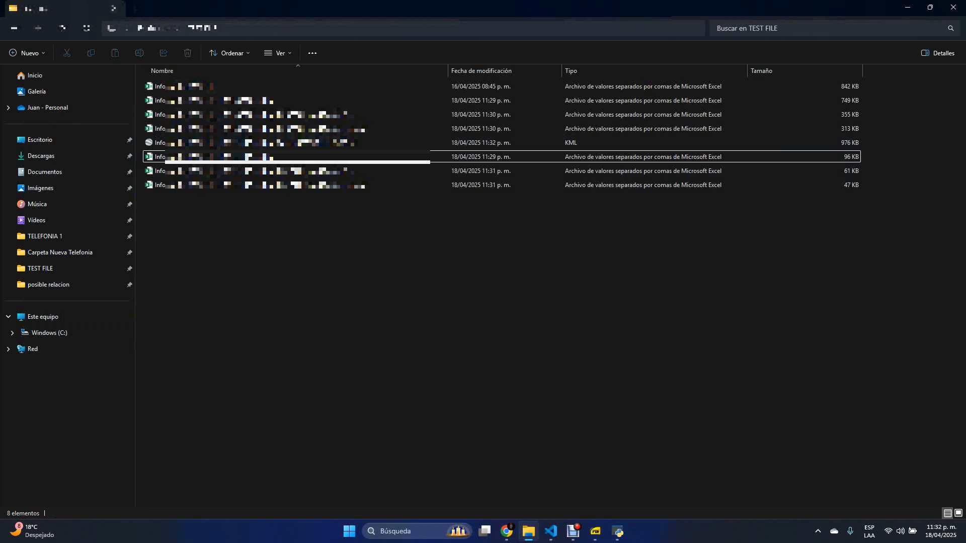
- Open the processed 355 KB CSV in Excel, accepting the default data conversions
{"action": "left_click_drag", "start_coordinate": [436, 255], "coordinate": [328, 172]}
{"action": "left_click", "coordinate": [332, 186]}
{"action": "left_click", "coordinate": [342, 226]}
{"action": "left_click", "coordinate": [332, 115]}
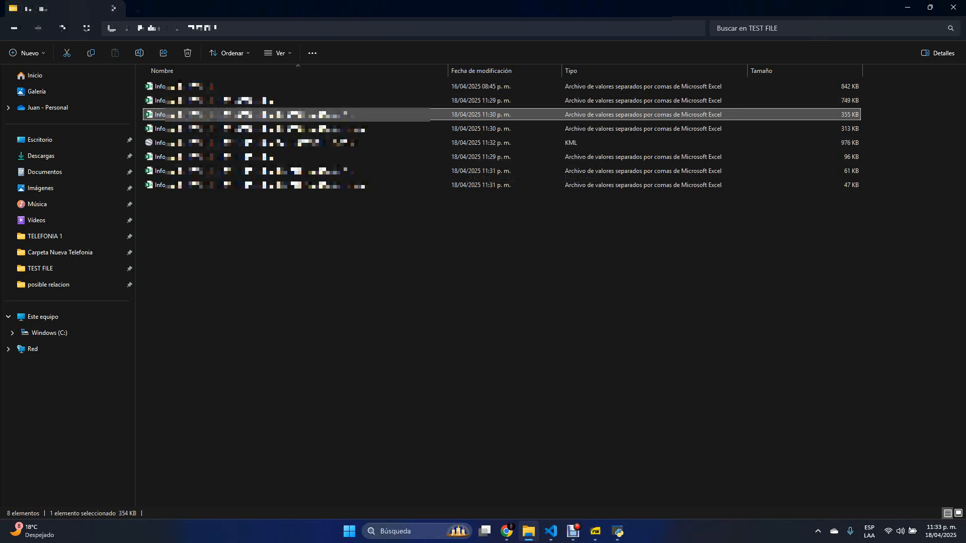
{"action": "double_click", "coordinate": [304, 115]}
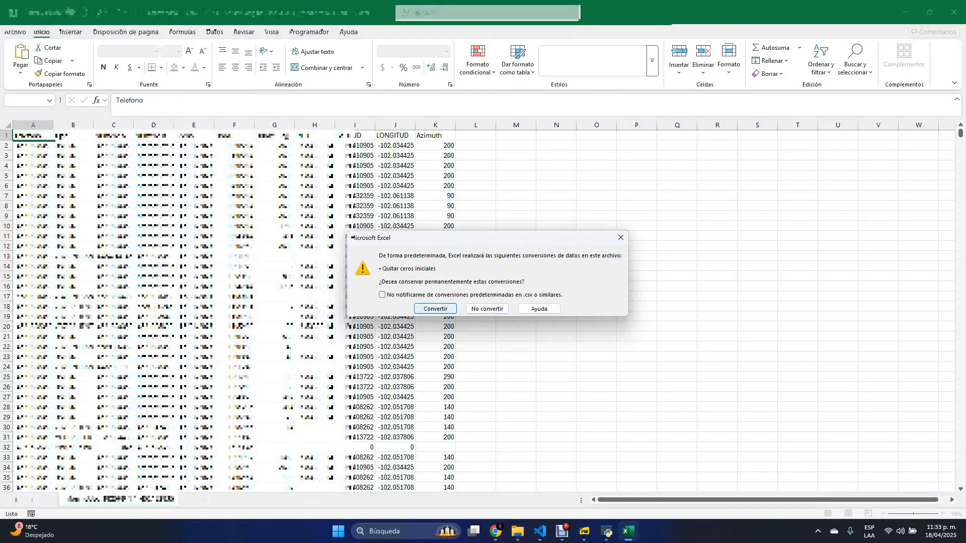
{"action": "left_click", "coordinate": [435, 309]}
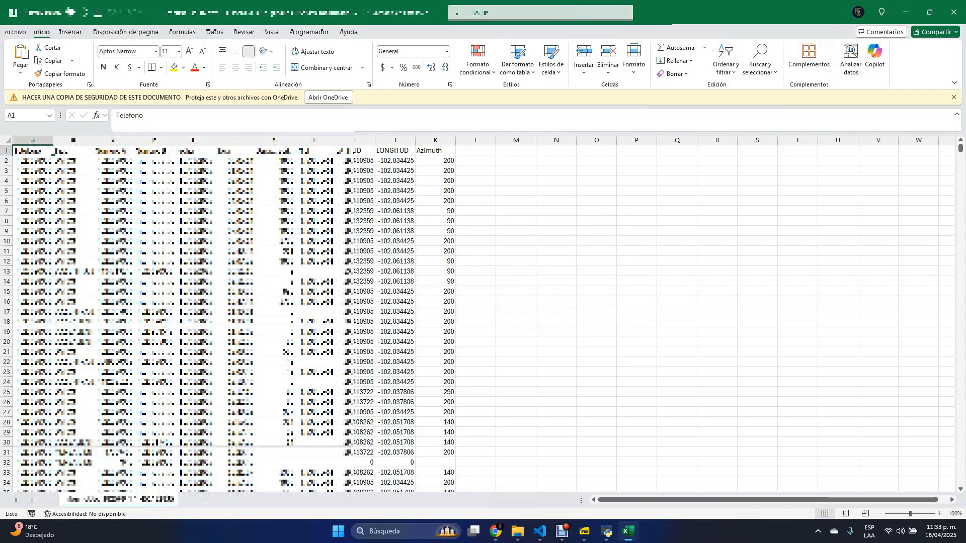
- Autofit column H, examine the cleaned records from Telefono to Azimuth, and close the workbook
{"action": "double_click", "coordinate": [335, 140]}
{"action": "left_click_drag", "start_coordinate": [30, 150], "coordinate": [445, 432]}
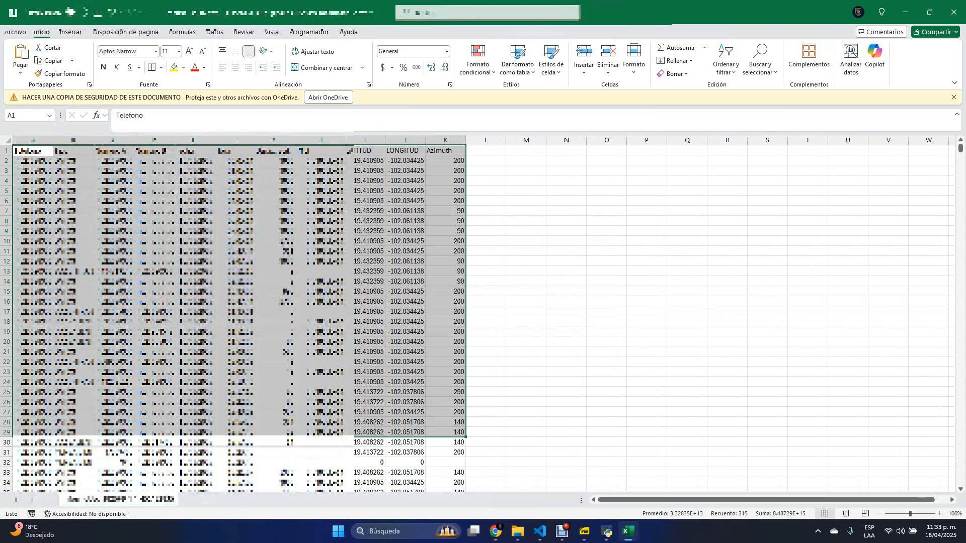
{"action": "scroll", "coordinate": [445, 432], "scroll_direction": "down", "scroll_amount": 6}
{"action": "scroll", "coordinate": [239, 317], "scroll_direction": "up", "scroll_amount": 6}
{"action": "left_click", "coordinate": [369, 341]}
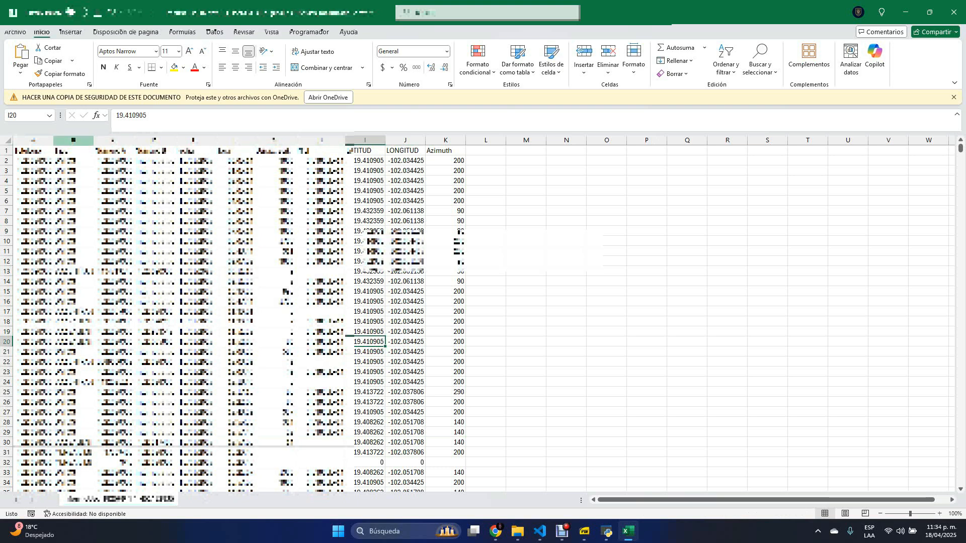
{"action": "left_click", "coordinate": [954, 12]}
- Open the 313 KB CSV in Excel without converting the data, examine its rows, and close it
{"action": "left_click", "coordinate": [513, 336]}
{"action": "double_click", "coordinate": [261, 129]}
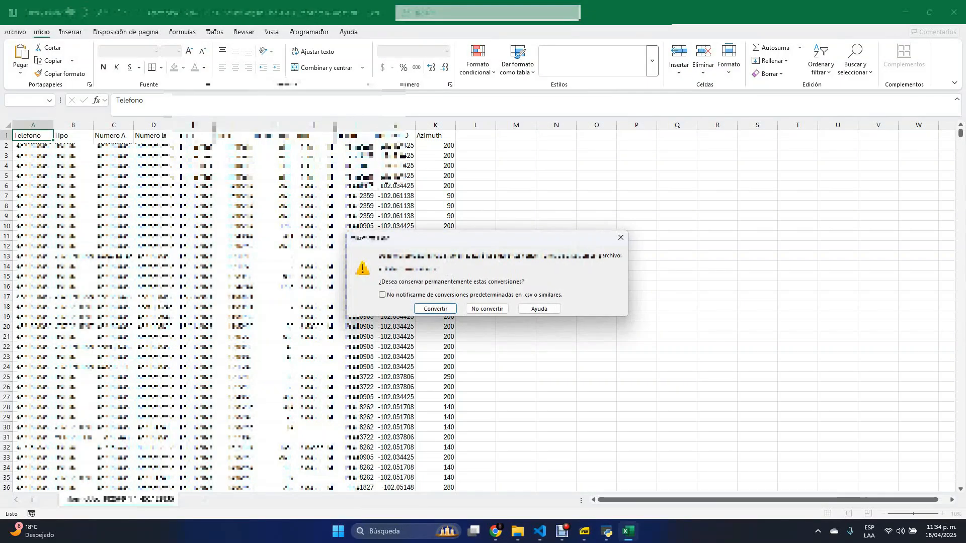
{"action": "left_click", "coordinate": [486, 307]}
{"action": "scroll", "coordinate": [485, 307], "scroll_direction": "down", "scroll_amount": 6}
{"action": "scroll", "coordinate": [483, 317], "scroll_direction": "down", "scroll_amount": 20}
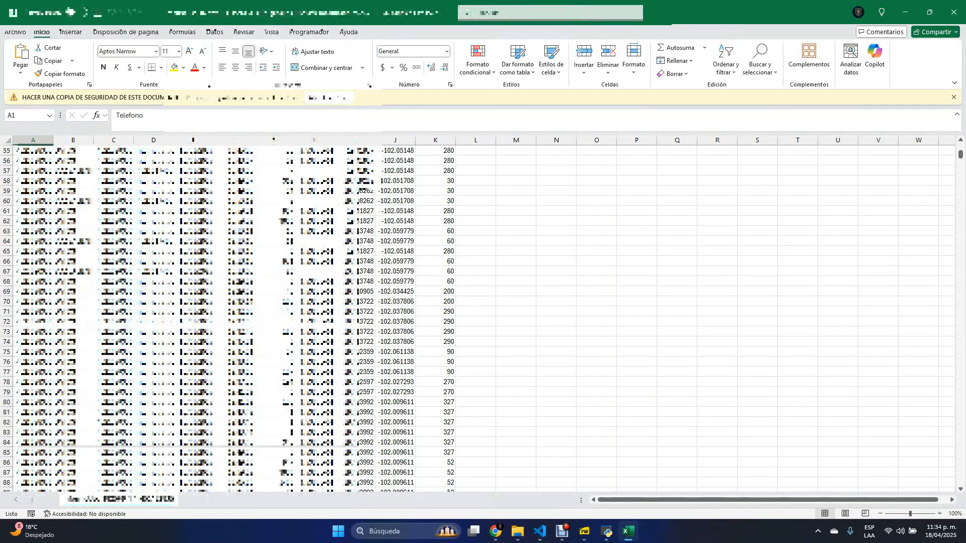
{"action": "scroll", "coordinate": [482, 317], "scroll_direction": "down", "scroll_amount": 16}
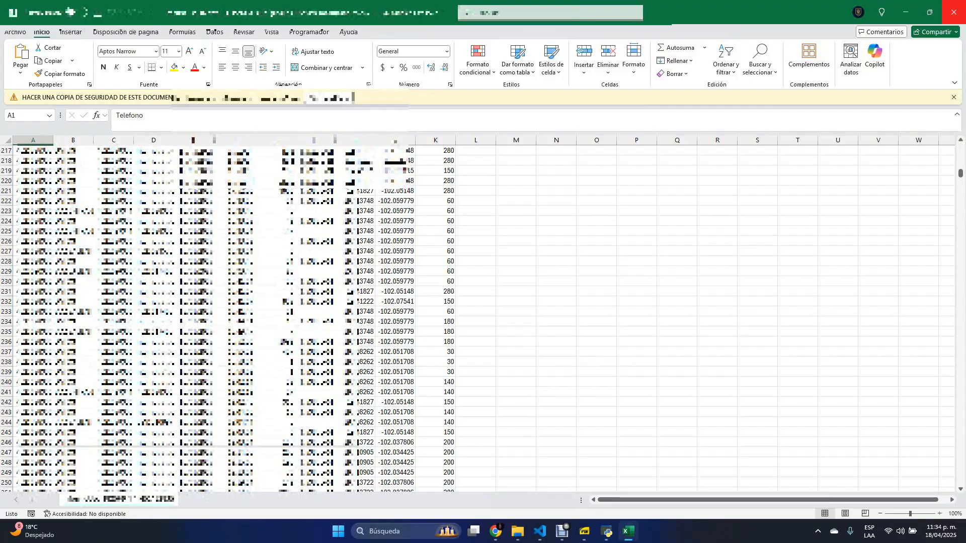
{"action": "left_click", "coordinate": [953, 13]}
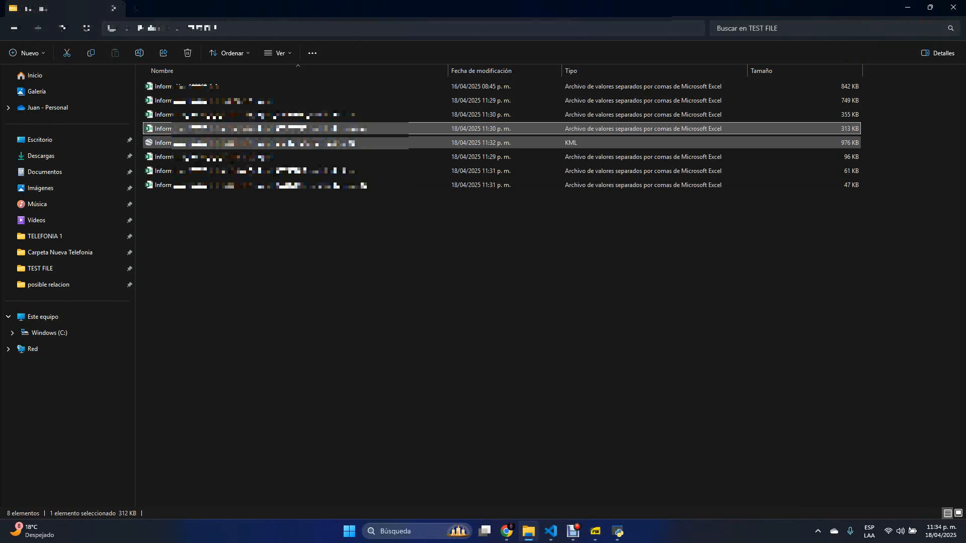
- Open the 976 KB KML in Google Earth Pro, dismissing the startup tips, and examine the tower sectors from Morelia toward Pátzcuaro
{"action": "left_click", "coordinate": [231, 144]}
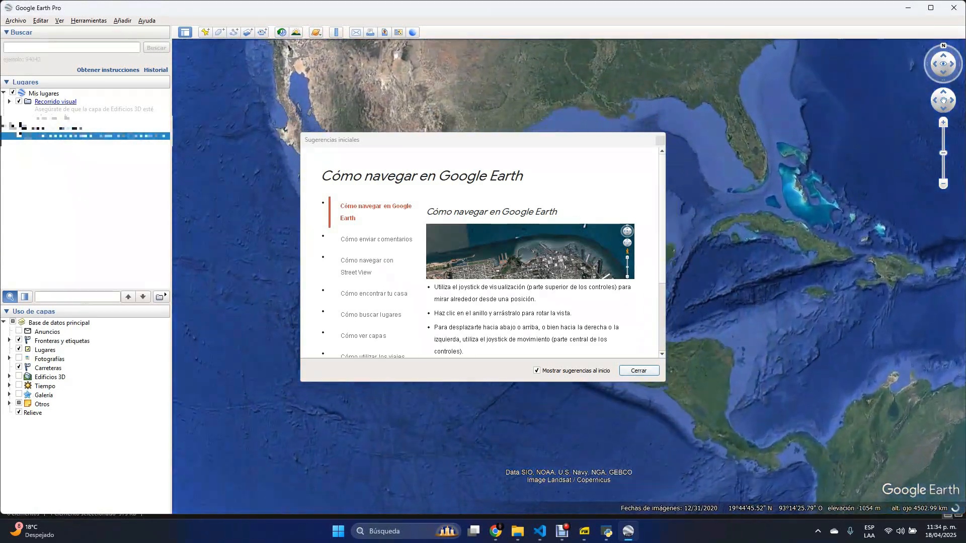
{"action": "left_click", "coordinate": [639, 371]}
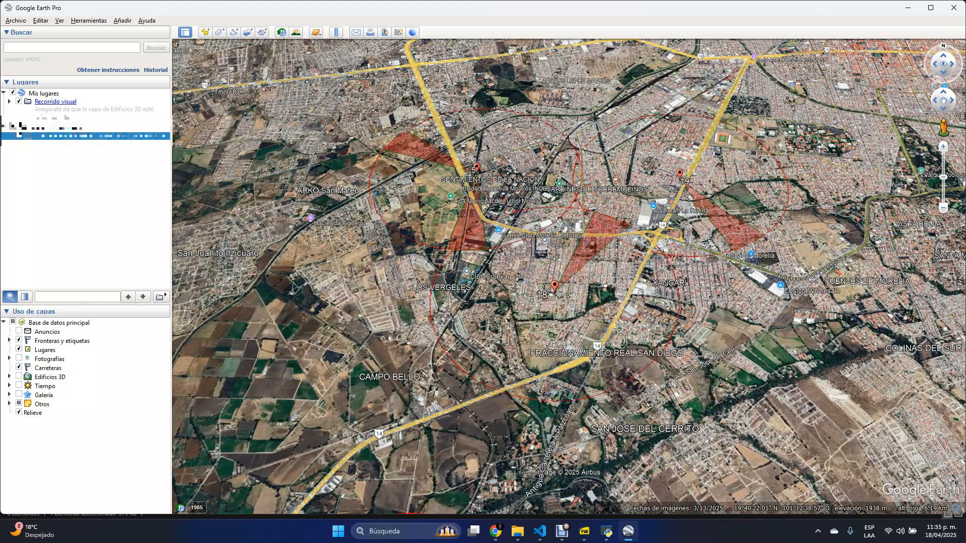
{"action": "left_click_drag", "start_coordinate": [767, 259], "coordinate": [661, 289]}
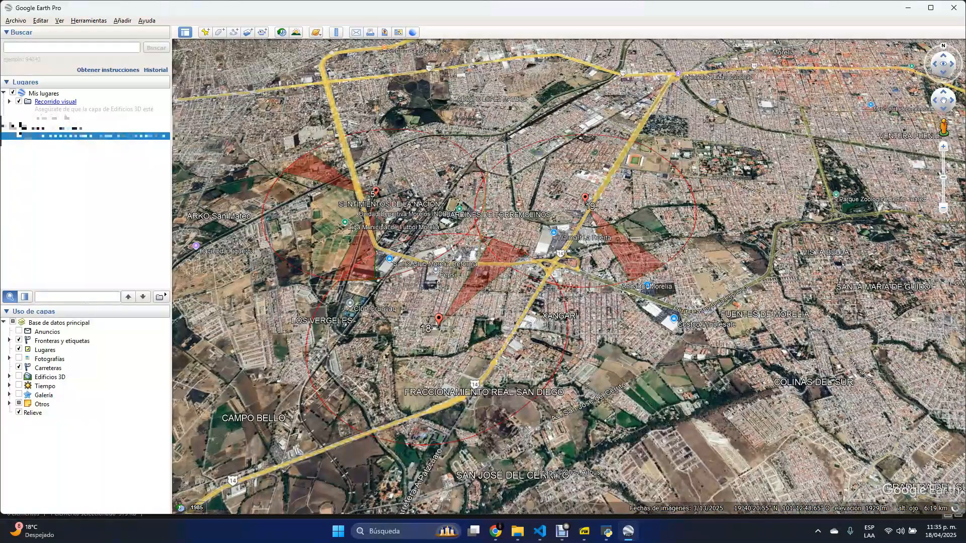
{"action": "scroll", "coordinate": [561, 332], "scroll_direction": "down", "scroll_amount": 5}
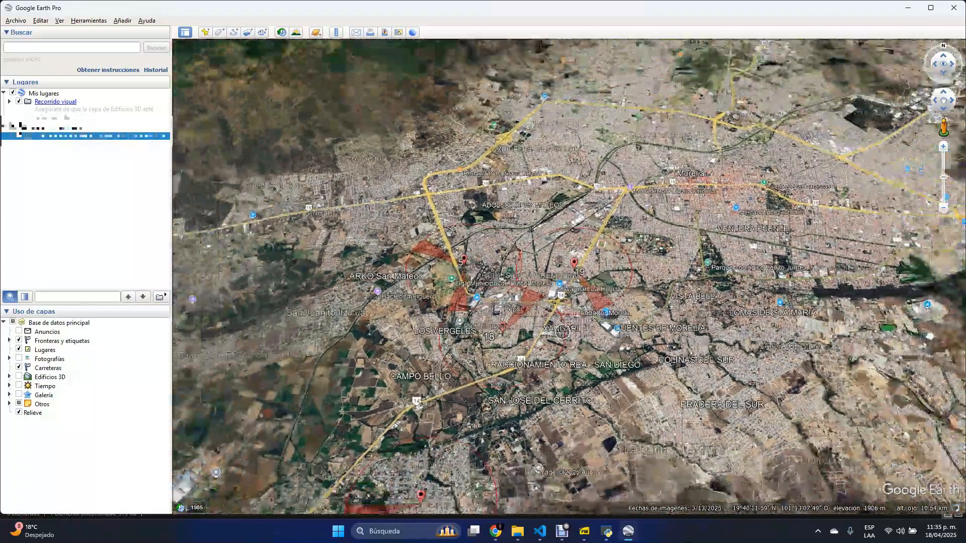
{"action": "scroll", "coordinate": [563, 332], "scroll_direction": "down", "scroll_amount": 7}
{"action": "left_click_drag", "start_coordinate": [563, 332], "coordinate": [737, 250]}
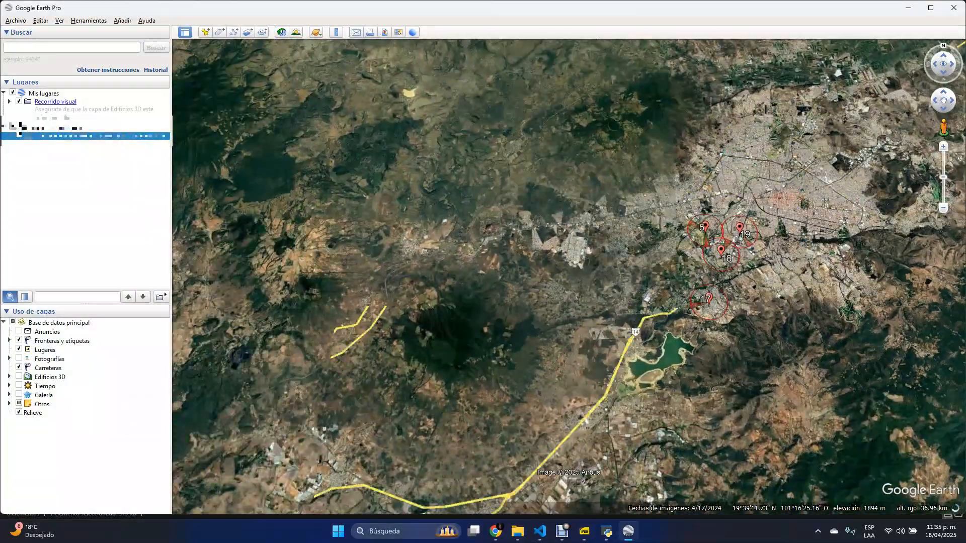
{"action": "left_click_drag", "start_coordinate": [582, 348], "coordinate": [690, 293]}
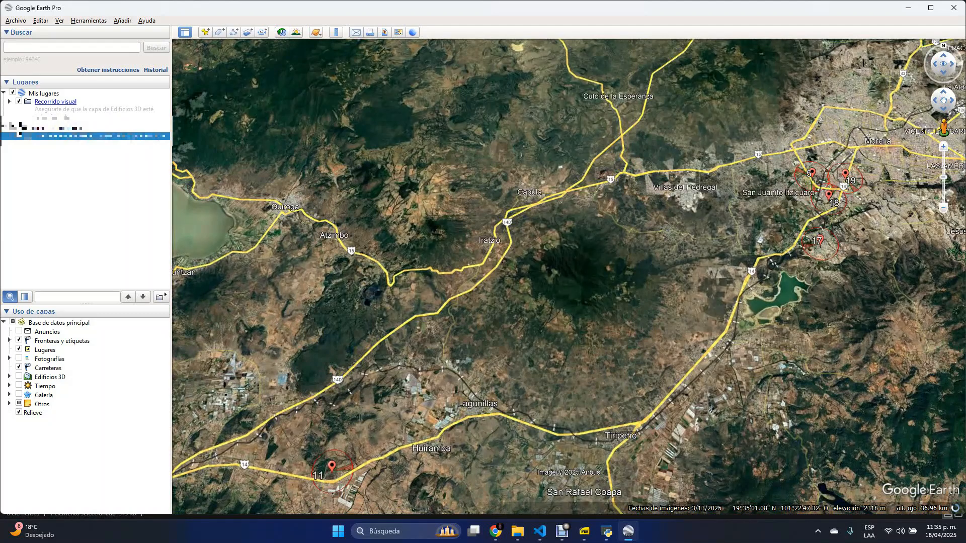
{"action": "left_click_drag", "start_coordinate": [553, 362], "coordinate": [674, 323]}
{"action": "mouse_move", "coordinate": [382, 437]}
{"action": "left_mouse_down"}
{"action": "mouse_move", "coordinate": [501, 356]}
{"action": "mouse_move", "coordinate": [551, 352]}
{"action": "left_mouse_up"}
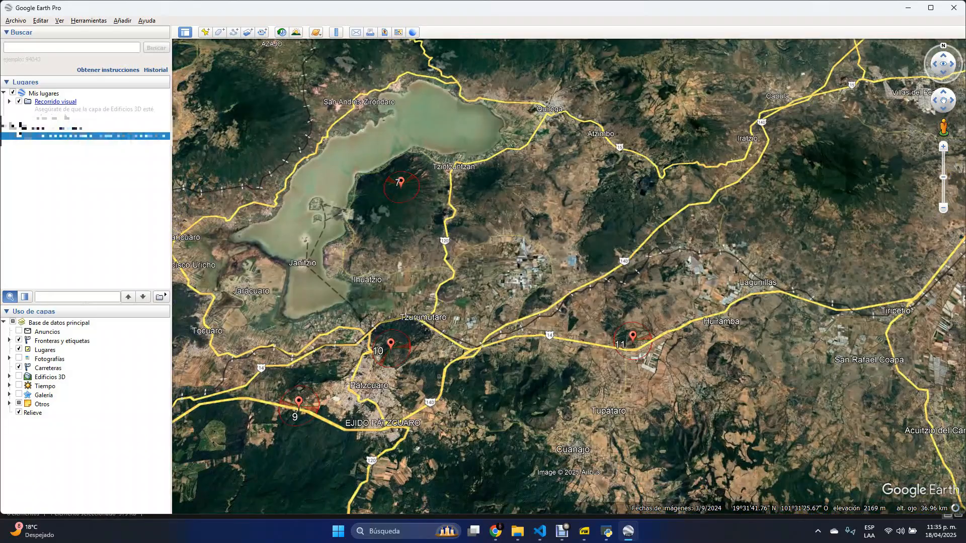
- Examine the numbered towers and their coverage sectors around Uruapan
{"action": "scroll", "coordinate": [459, 332], "scroll_direction": "down", "scroll_amount": 3}
{"action": "left_click_drag", "start_coordinate": [460, 332], "coordinate": [654, 297]}
{"action": "scroll", "coordinate": [615, 320], "scroll_direction": "up", "scroll_amount": 1}
{"action": "scroll", "coordinate": [616, 320], "scroll_direction": "up", "scroll_amount": 5}
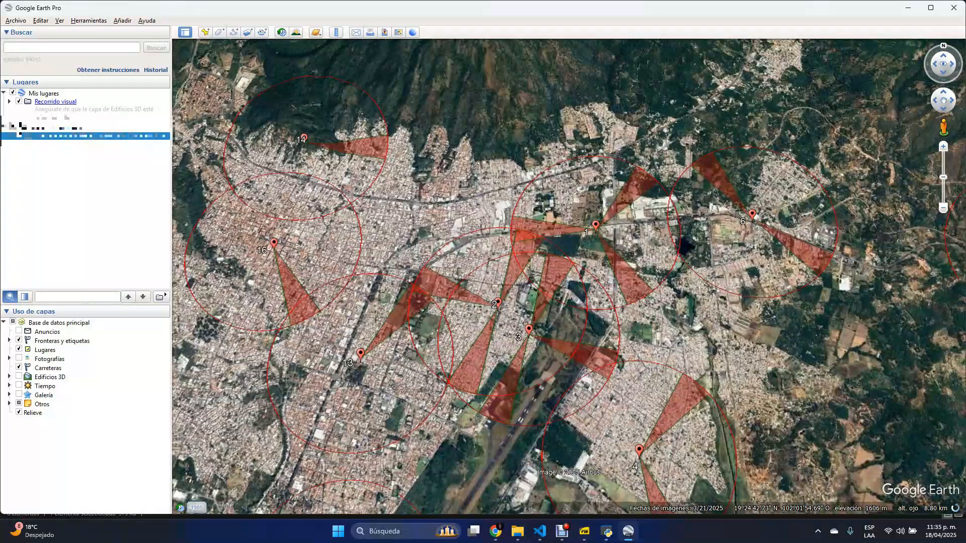
{"action": "left_click_drag", "start_coordinate": [561, 274], "coordinate": [573, 238]}
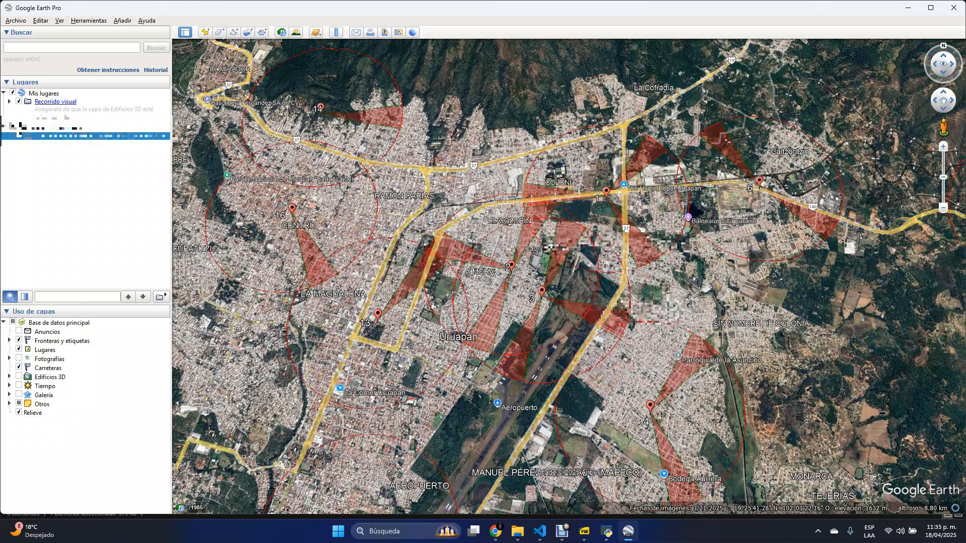
- View the call record details of the sector northeast of tower 1 in Uruapan, and close them
{"action": "left_click", "coordinate": [642, 155]}
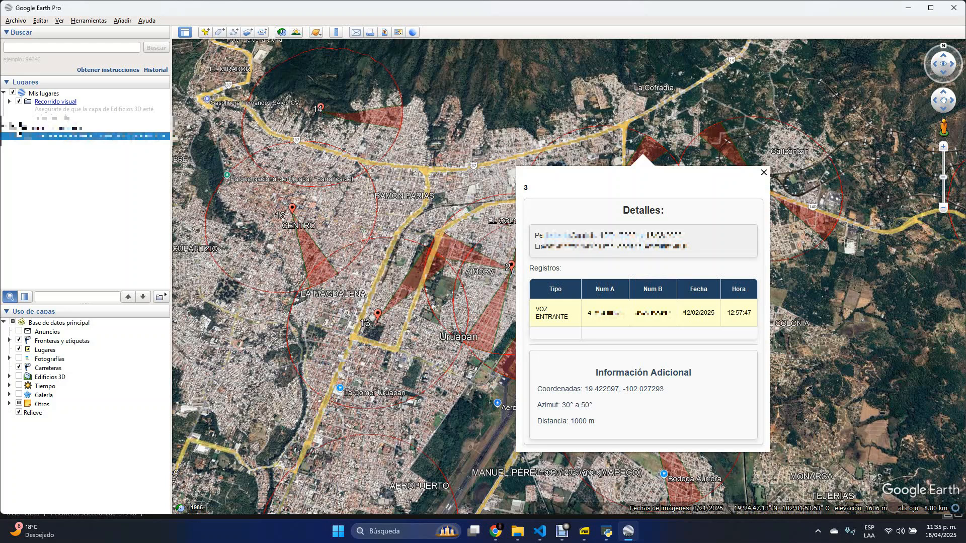
{"action": "left_click_drag", "start_coordinate": [543, 310], "coordinate": [751, 313]}
{"action": "left_click", "coordinate": [763, 173]}
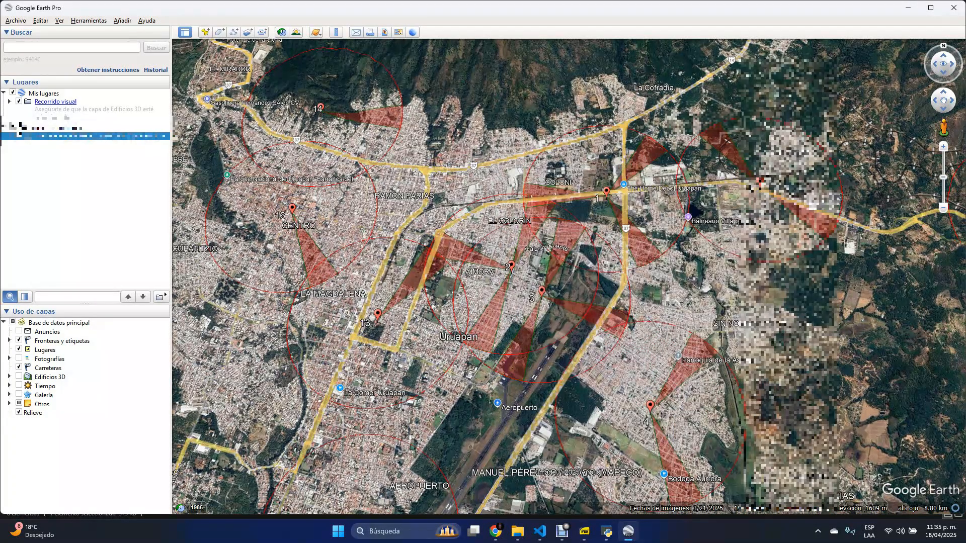
- Open the details of the sector southeast of tower 1, read through its dated call and message records, and close them
{"action": "left_click", "coordinate": [643, 245]}
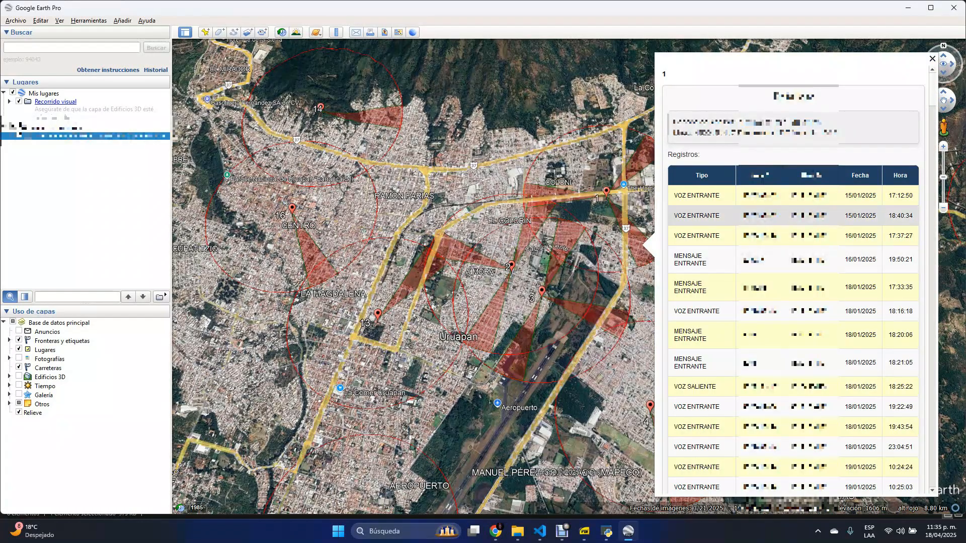
{"action": "left_click_drag", "start_coordinate": [662, 73], "coordinate": [667, 74]}
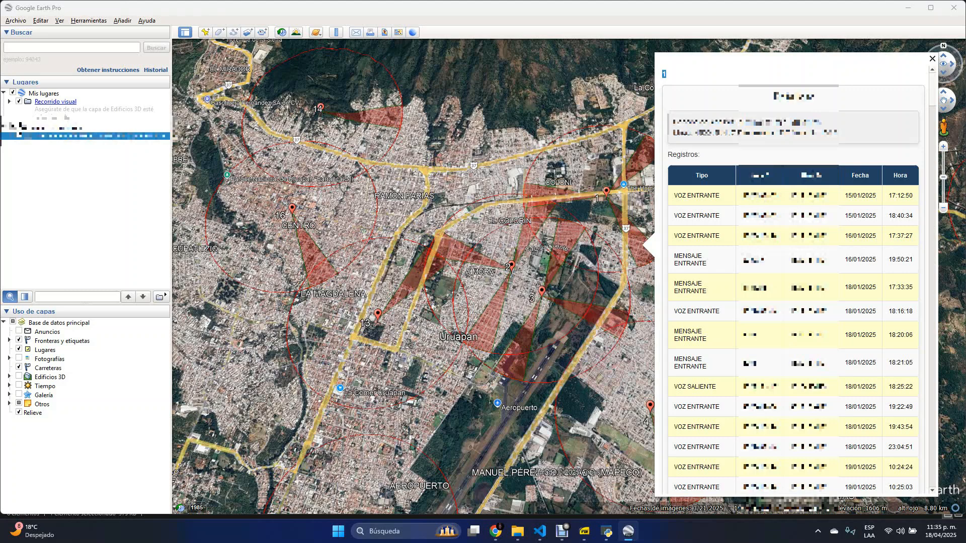
{"action": "scroll", "coordinate": [793, 276], "scroll_direction": "down", "scroll_amount": 15}
{"action": "scroll", "coordinate": [793, 277], "scroll_direction": "down", "scroll_amount": 15}
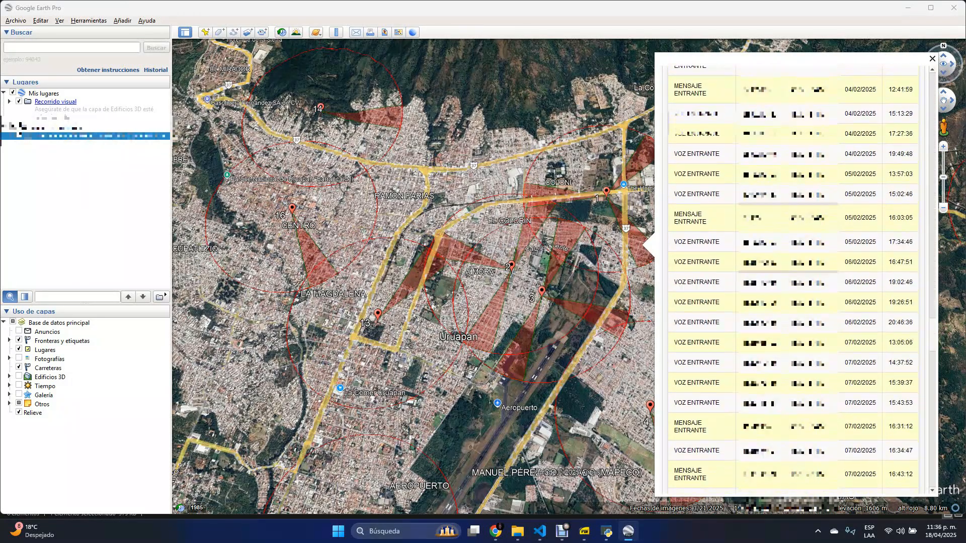
{"action": "scroll", "coordinate": [792, 277], "scroll_direction": "down", "scroll_amount": 15}
{"action": "scroll", "coordinate": [690, 109], "scroll_direction": "up", "scroll_amount": 20}
{"action": "scroll", "coordinate": [690, 108], "scroll_direction": "up", "scroll_amount": 10}
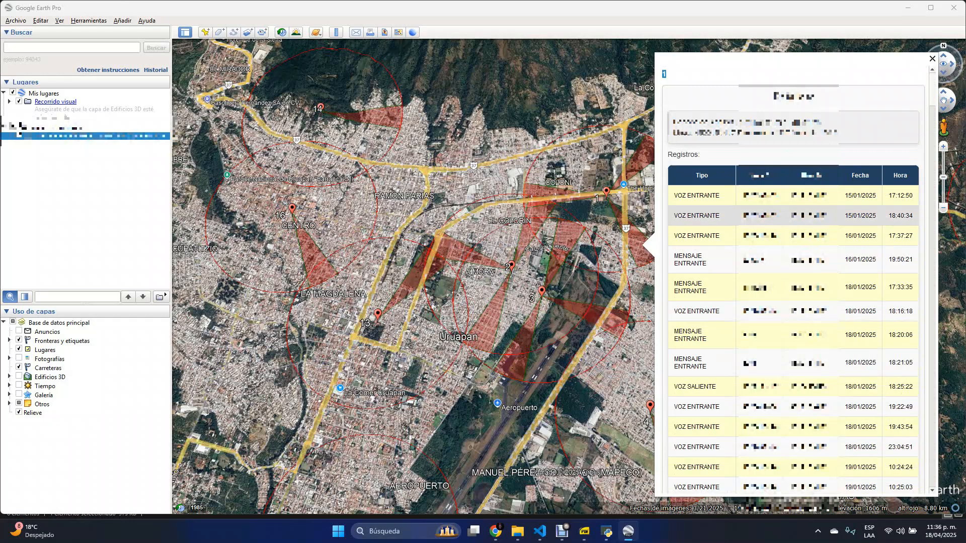
{"action": "left_click", "coordinate": [932, 59]}
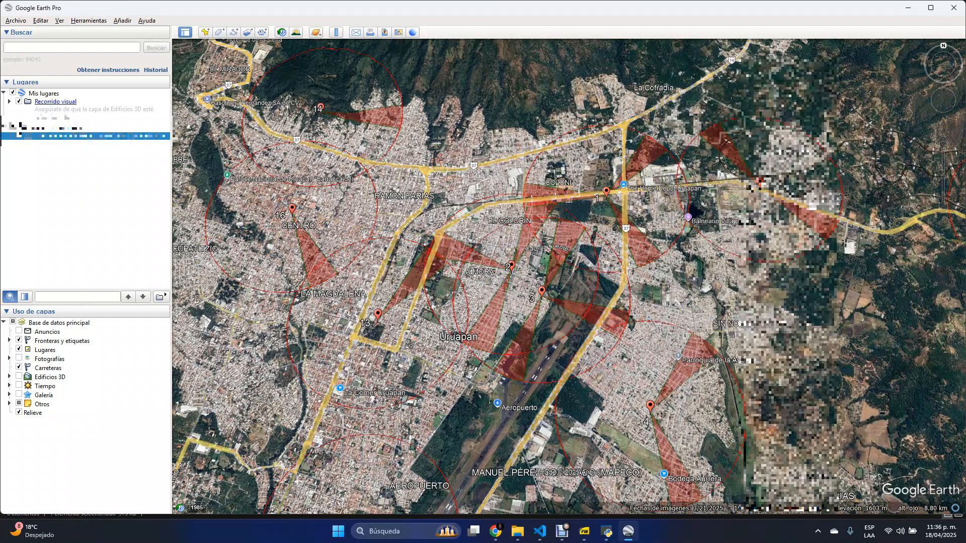
- Close Google Earth Pro and discard the unsaved temporary places
{"action": "left_click", "coordinate": [953, 8]}
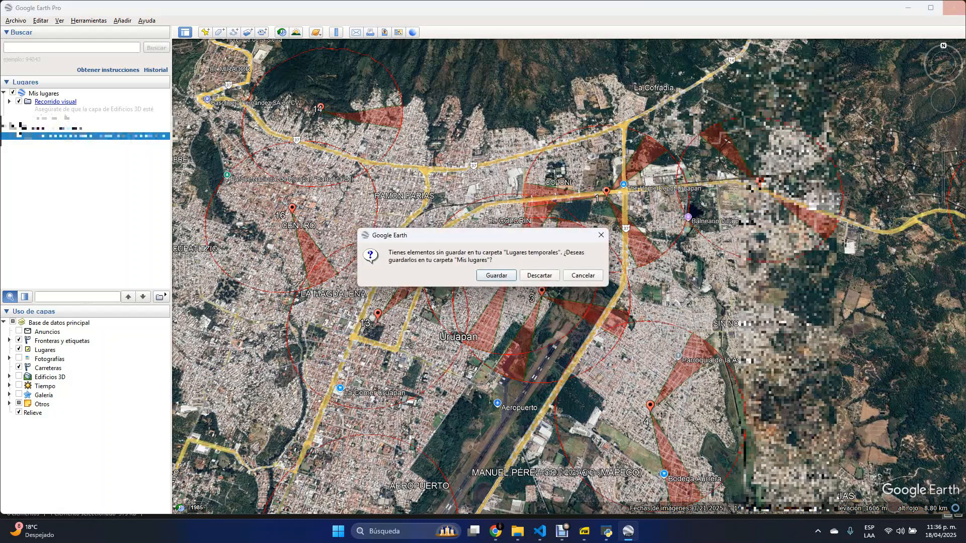
{"action": "left_click", "coordinate": [539, 275]}
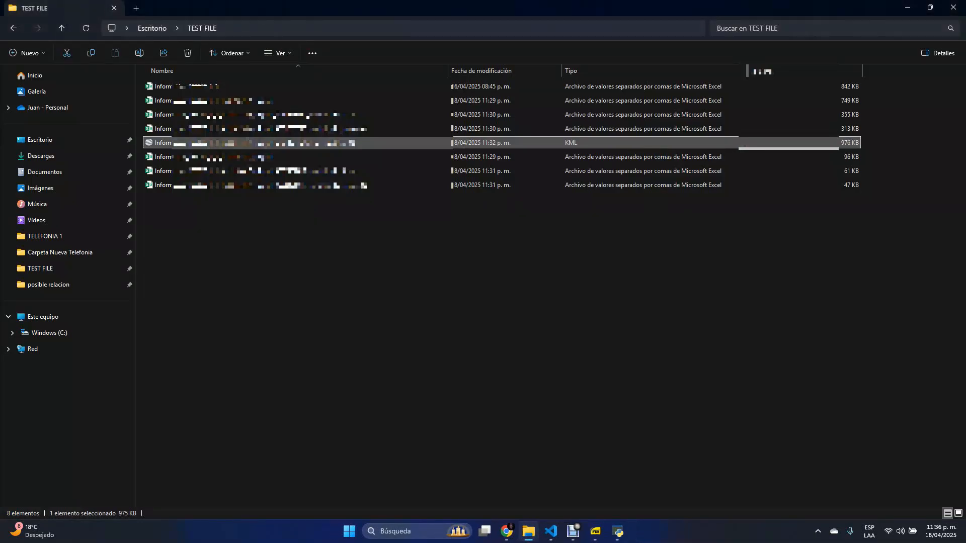
{"action": "left_click", "coordinate": [540, 276]}
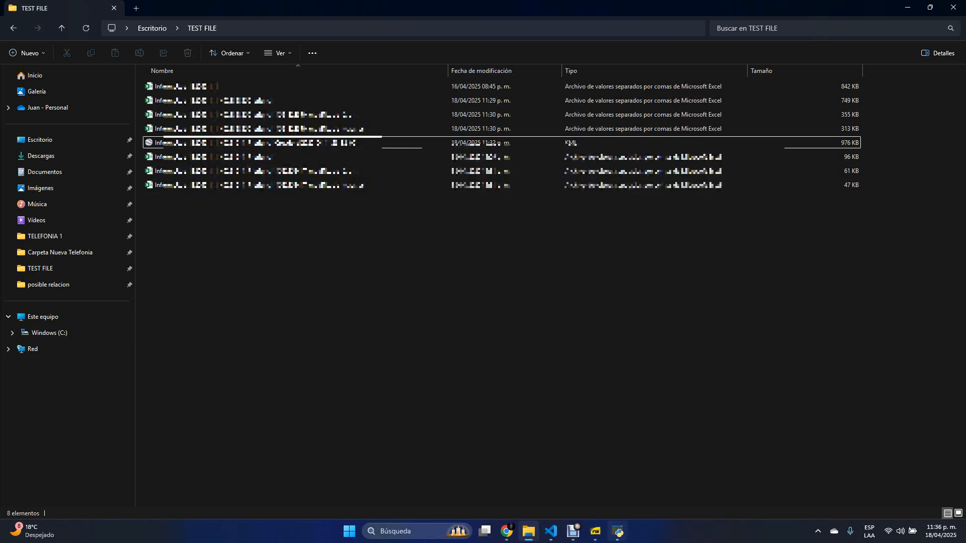
- Switch to CDRToolS, create a VCF contact file from the Tab 2 records, and check it in the TEST FILE folder
{"action": "left_click", "coordinate": [617, 531]}
{"action": "left_click_drag", "start_coordinate": [574, 85], "coordinate": [536, 80]}
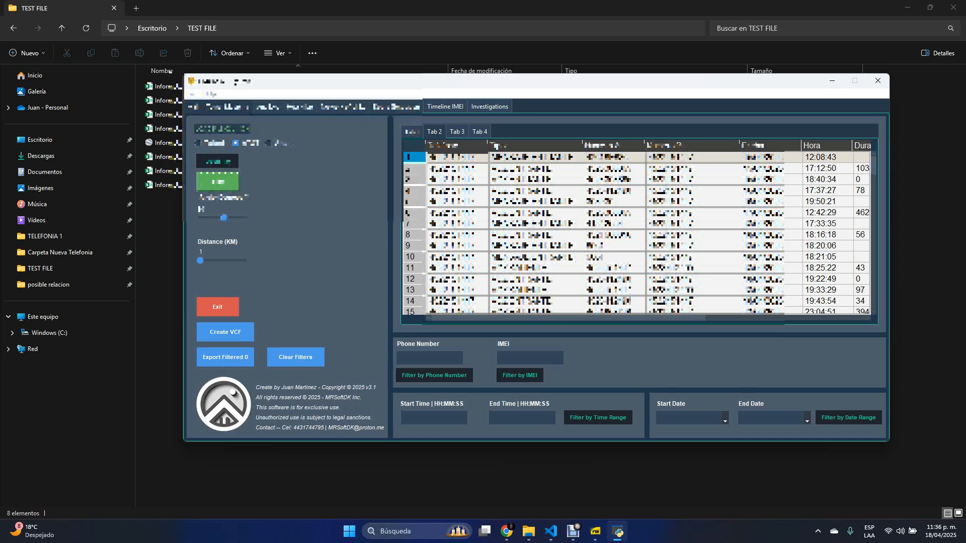
{"action": "left_click_drag", "start_coordinate": [353, 80], "coordinate": [409, 82]}
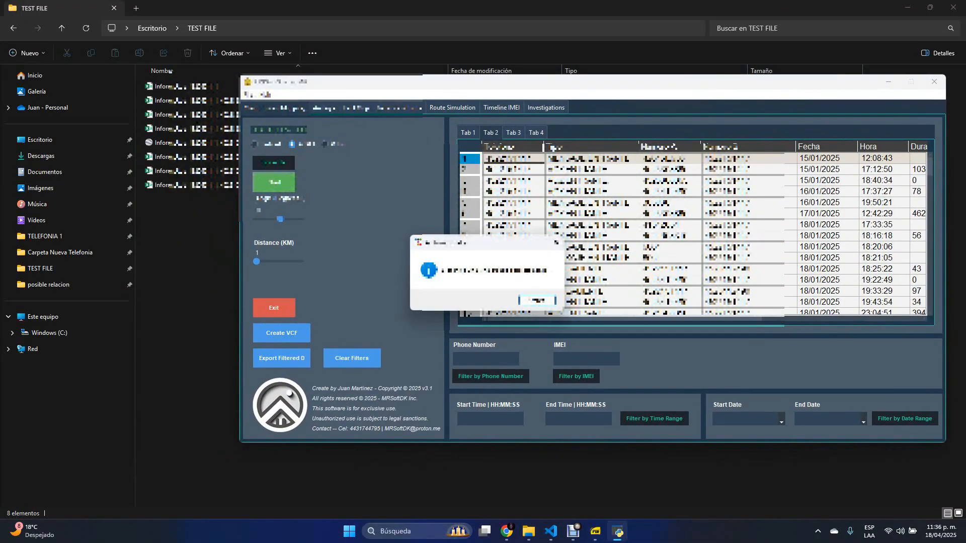
{"action": "key", "text": "Return"}
{"action": "left_click", "coordinate": [312, 157]}
{"action": "left_click", "coordinate": [617, 531]}
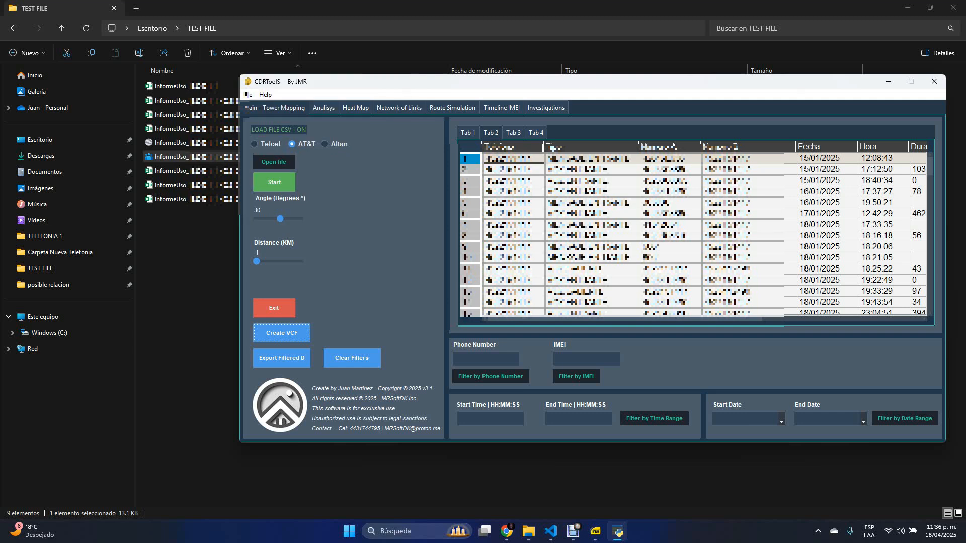
- Compare the record tables in Tab 1 and Tab 2, and look briefly at Tab 3
{"action": "left_click", "coordinate": [468, 132]}
{"action": "left_click", "coordinate": [491, 133]}
{"action": "left_click", "coordinate": [468, 132]}
{"action": "left_click", "coordinate": [490, 133]}
{"action": "left_click", "coordinate": [468, 133]}
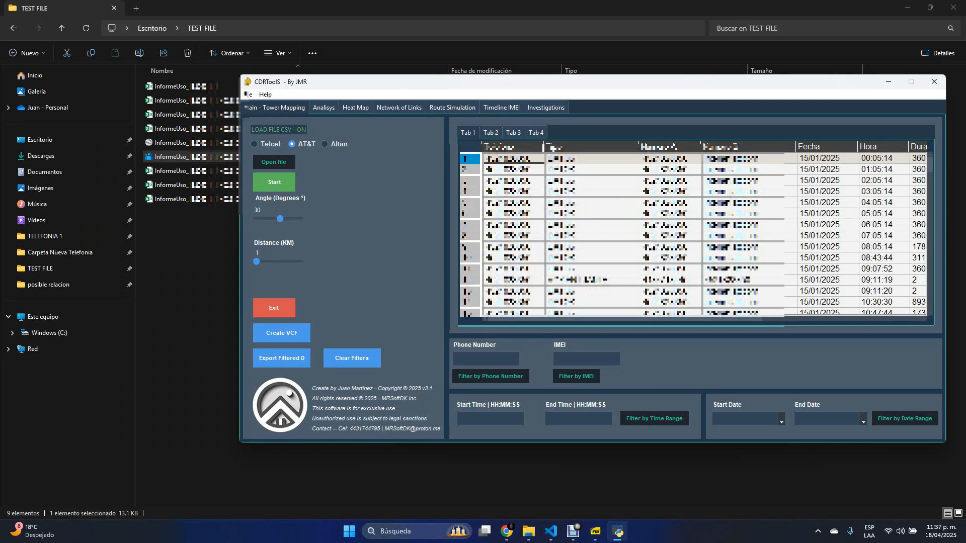
{"action": "left_click", "coordinate": [491, 132]}
{"action": "left_click", "coordinate": [467, 133]}
{"action": "left_click", "coordinate": [491, 133]}
{"action": "left_click", "coordinate": [468, 133]}
{"action": "left_click", "coordinate": [513, 132]}
{"action": "left_click", "coordinate": [490, 133]}
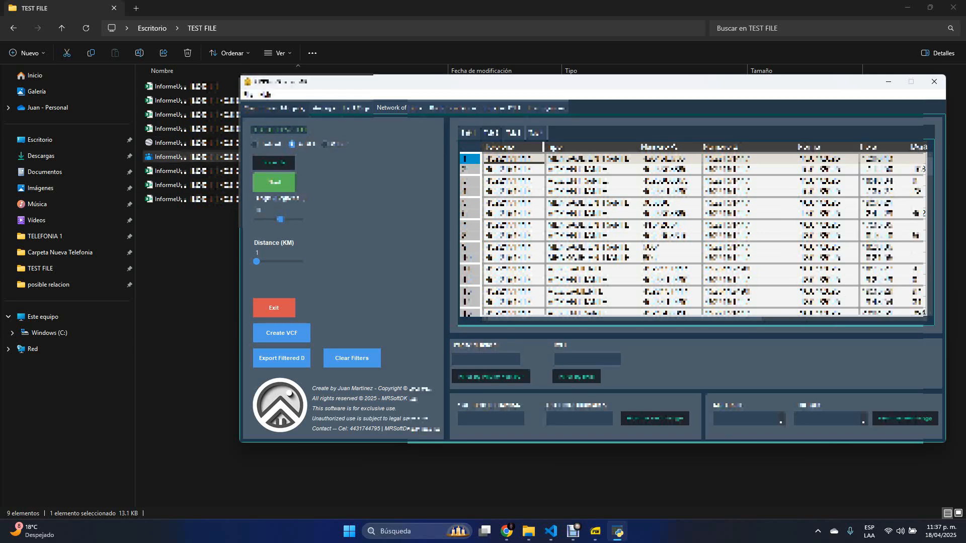
- Create a VCF contact file from the Tab 1 records, and check both VCF files in the TEST FILE folder
{"action": "left_click_drag", "start_coordinate": [579, 82], "coordinate": [606, 73]}
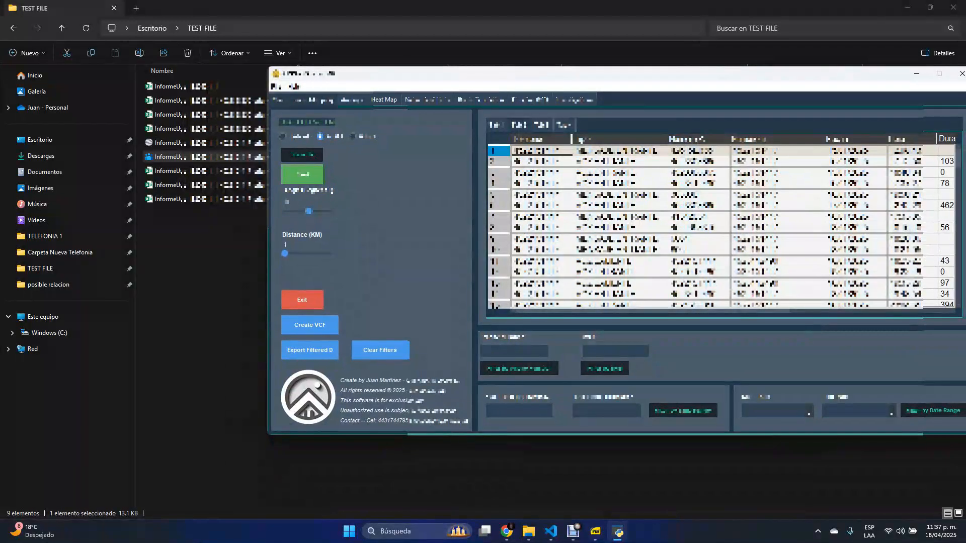
{"action": "left_click", "coordinate": [519, 125]}
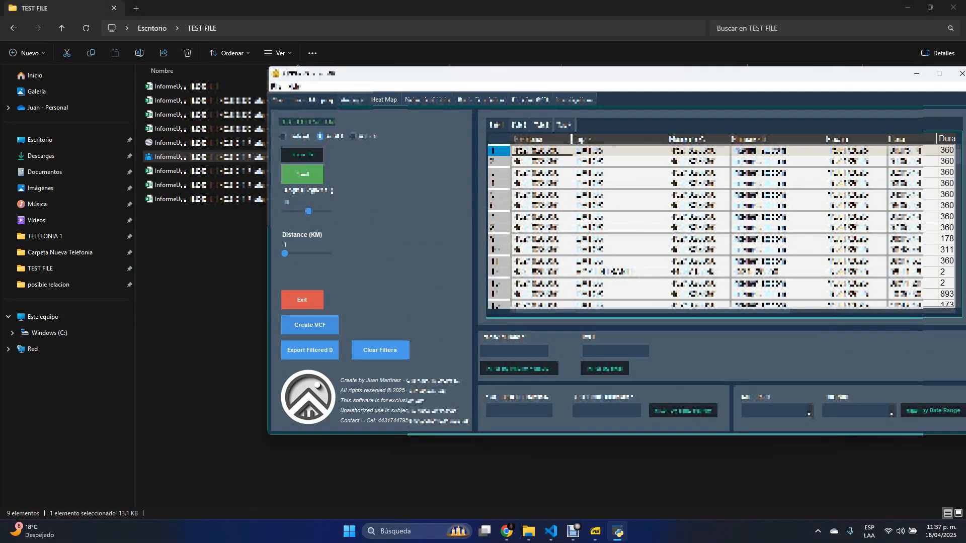
{"action": "left_click", "coordinate": [302, 326]}
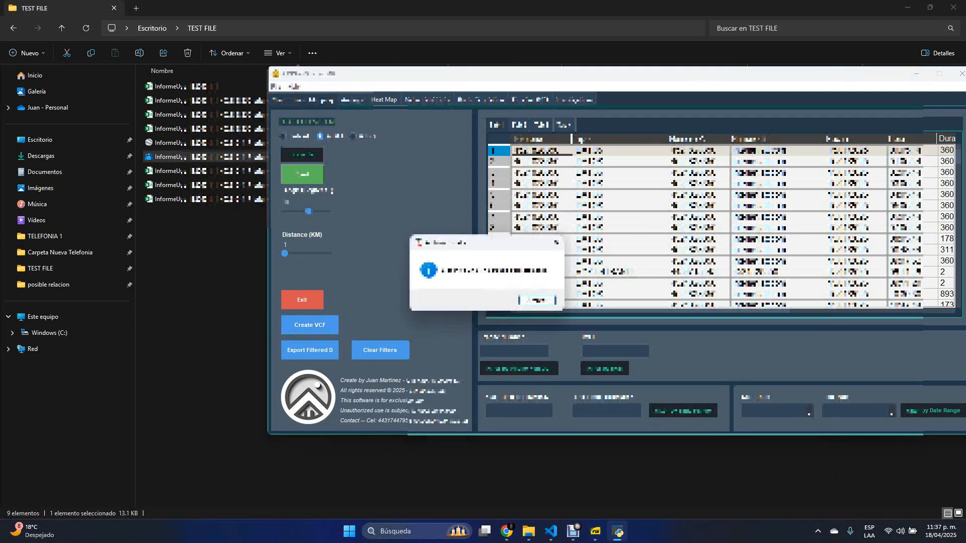
{"action": "left_click", "coordinate": [537, 300]}
{"action": "left_click", "coordinate": [221, 282]}
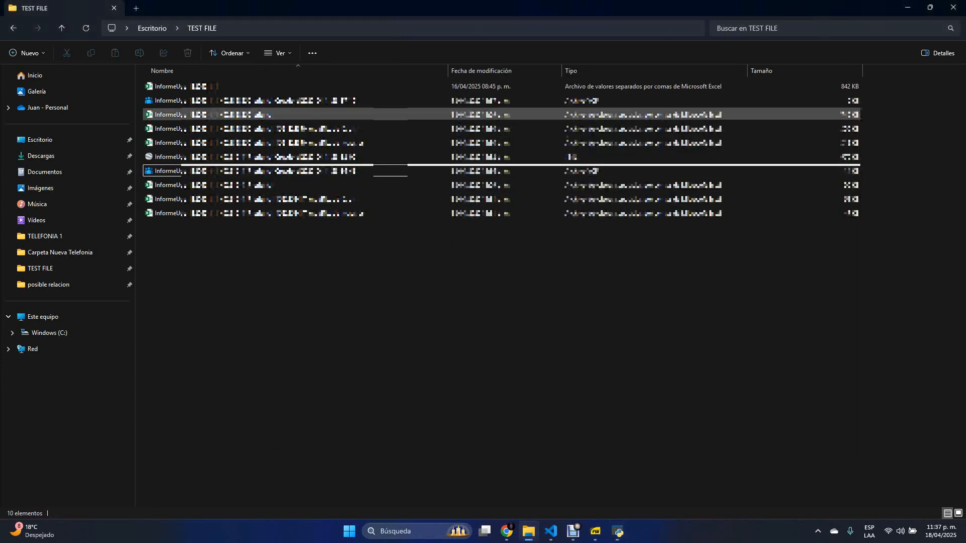
{"action": "left_click", "coordinate": [226, 101]}
{"action": "left_click", "coordinate": [227, 171]}
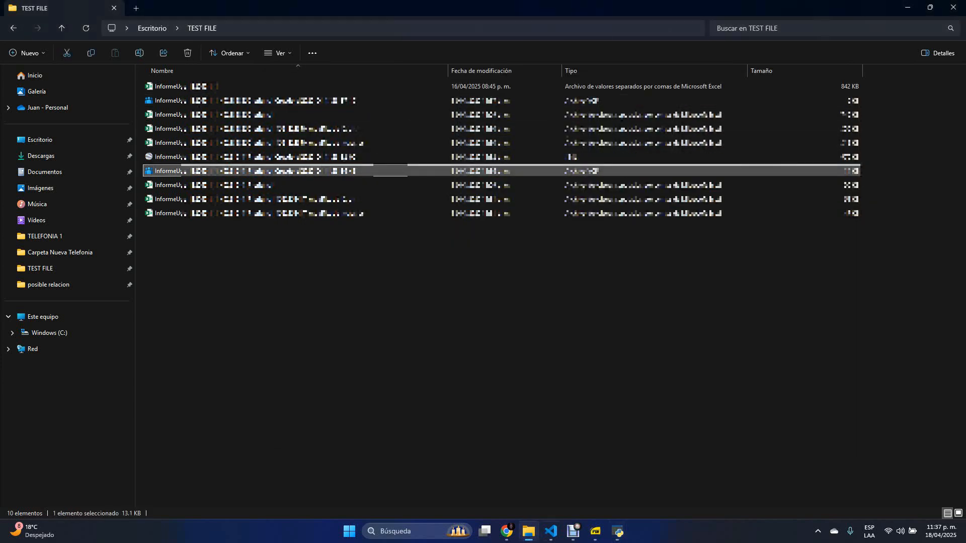
- In CDRToolS, filter the Tab 1 records by date range from 17/01/2025 to 19/01/2025, and examine the filtered rows
{"action": "left_click", "coordinate": [618, 531]}
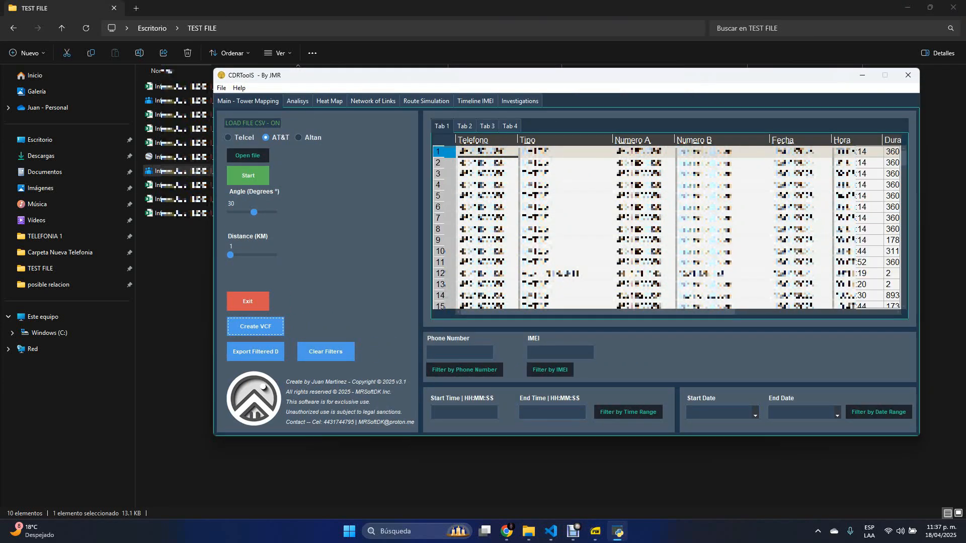
{"action": "left_click", "coordinate": [722, 413]}
{"action": "left_click", "coordinate": [837, 414]}
{"action": "left_click", "coordinate": [754, 414]}
{"action": "left_click", "coordinate": [755, 413]}
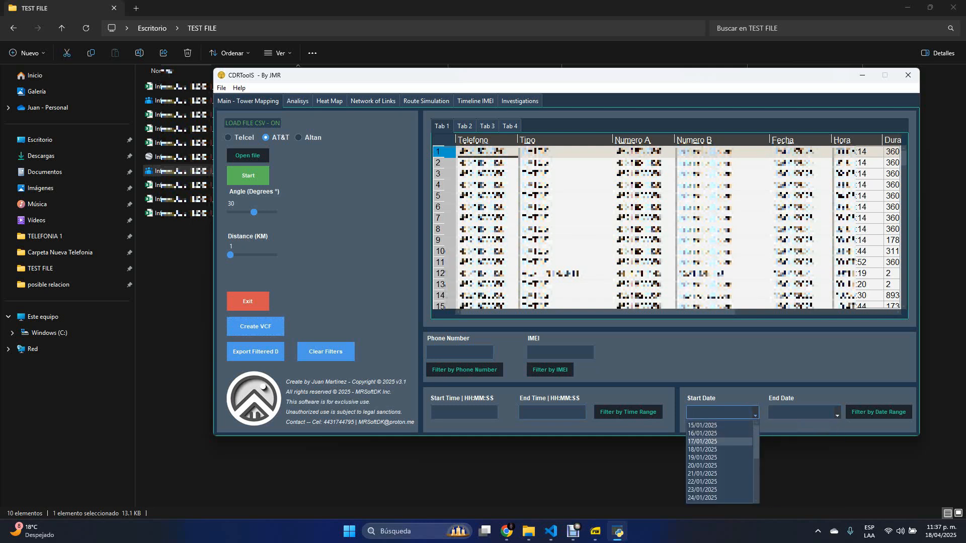
{"action": "left_click", "coordinate": [702, 442]}
{"action": "left_click", "coordinate": [837, 413]}
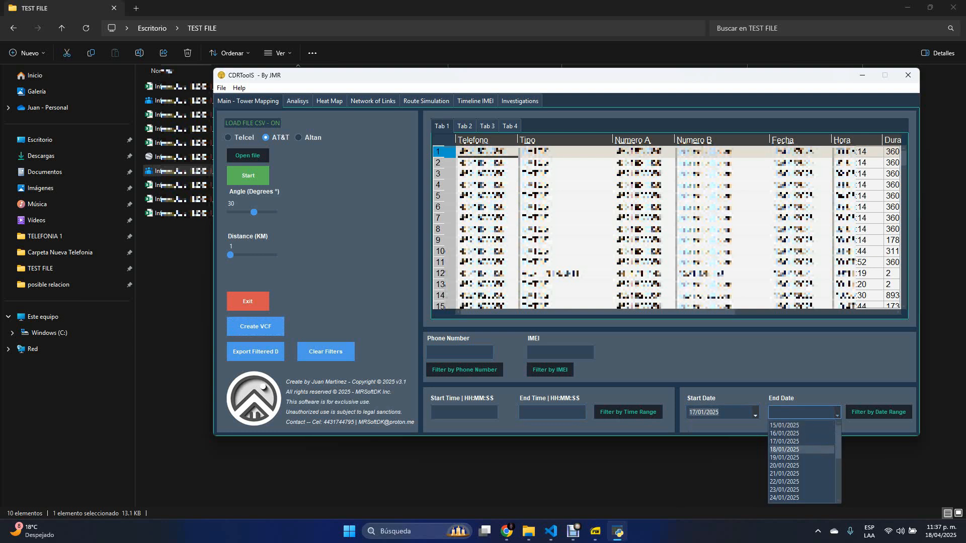
{"action": "left_click", "coordinate": [784, 457]}
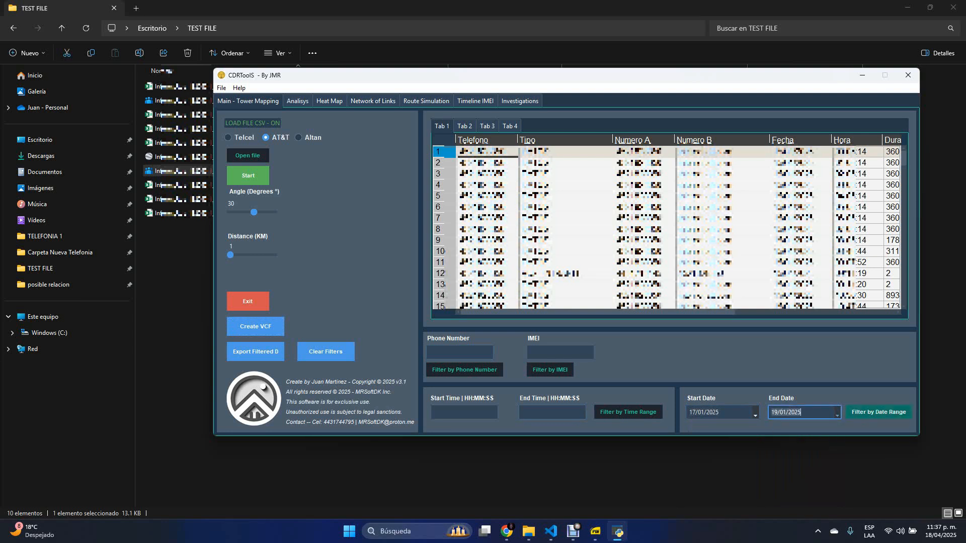
{"action": "left_click", "coordinate": [878, 413]}
{"action": "scroll", "coordinate": [669, 226], "scroll_direction": "down", "scroll_amount": 2}
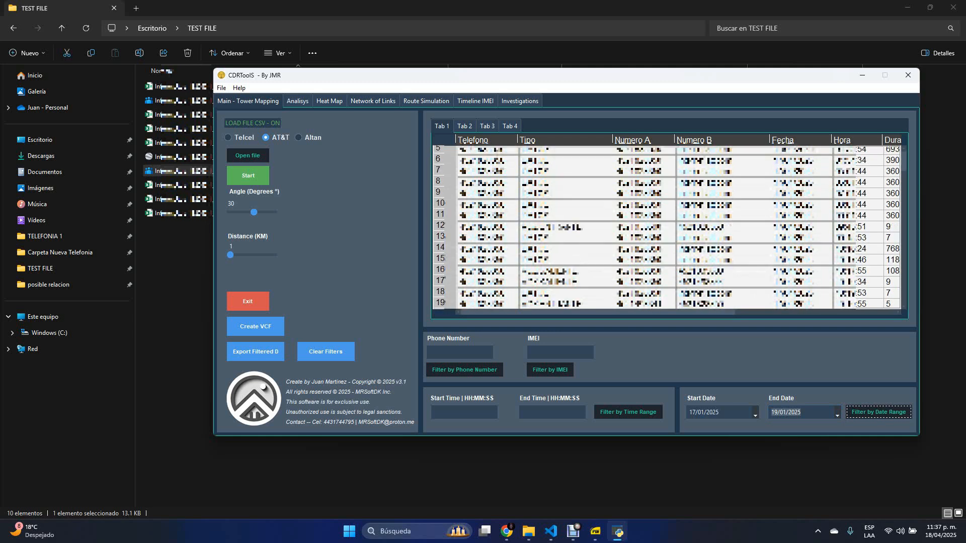
{"action": "scroll", "coordinate": [669, 226], "scroll_direction": "down", "scroll_amount": 15}
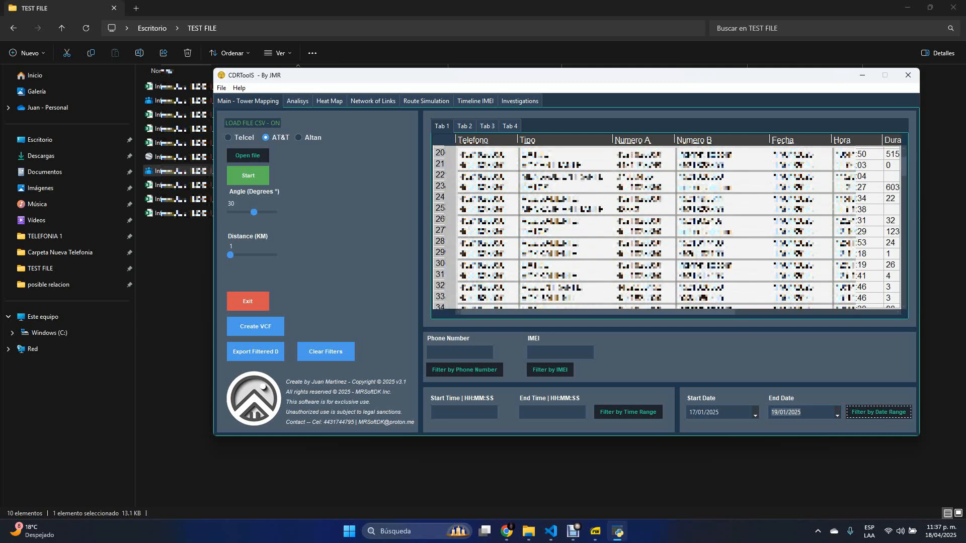
- Filter the Tab 1 records by time range from 10:00:00 to 13:00:00, and examine the filtered rows
{"action": "scroll", "coordinate": [669, 226], "scroll_direction": "down", "scroll_amount": 20}
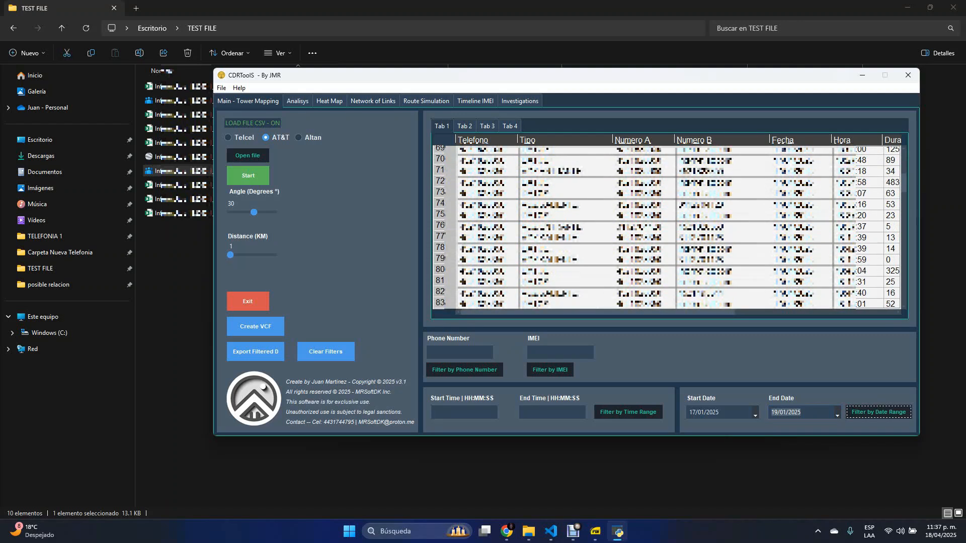
{"action": "left_click", "coordinate": [464, 412]}
{"action": "type", "text": "10:00:00"}
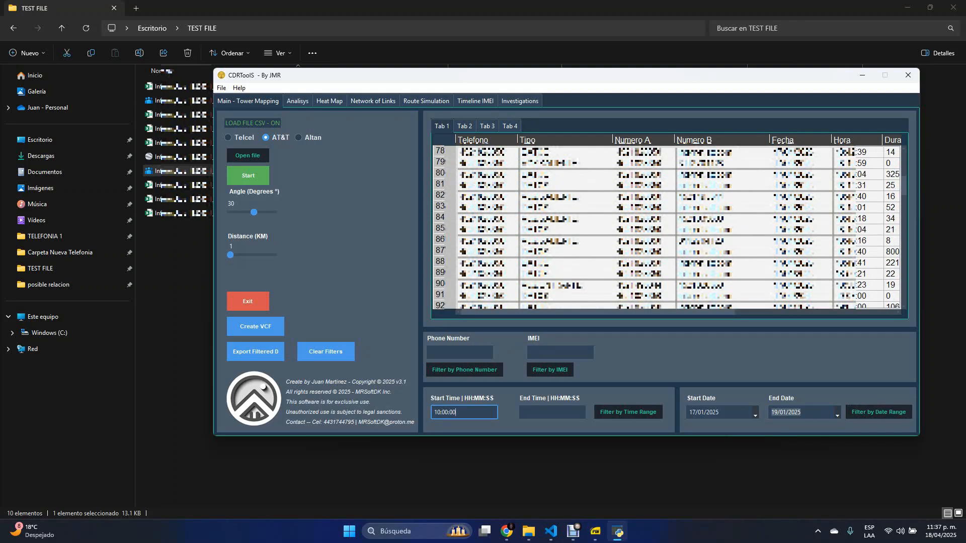
{"action": "left_click", "coordinate": [552, 412]}
{"action": "type", "text": "13:0"}
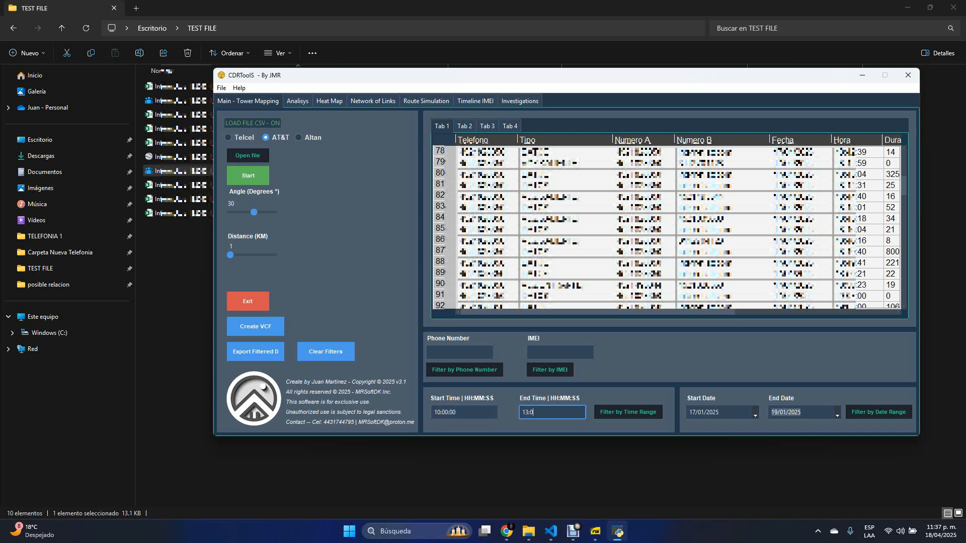
{"action": "type", "text": "0:00"}
{"action": "key", "text": "Tab"}
{"action": "key", "text": "Return"}
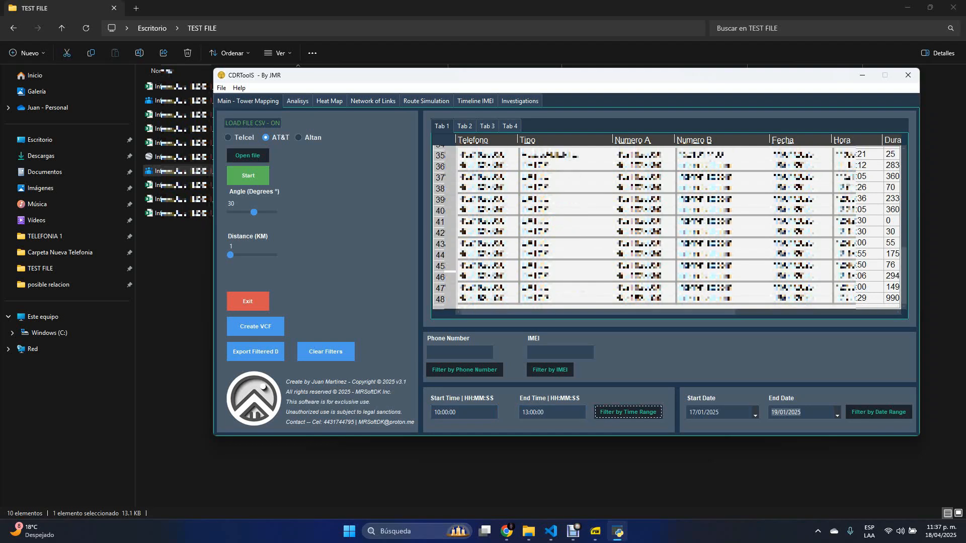
{"action": "left_click_drag", "start_coordinate": [596, 312], "coordinate": [672, 312]}
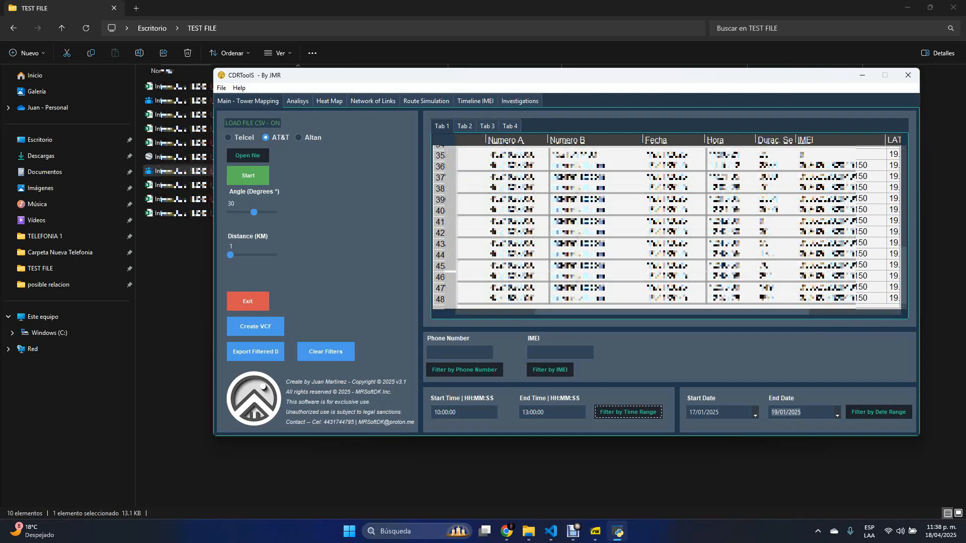
{"action": "scroll", "coordinate": [666, 228], "scroll_direction": "up", "scroll_amount": 20}
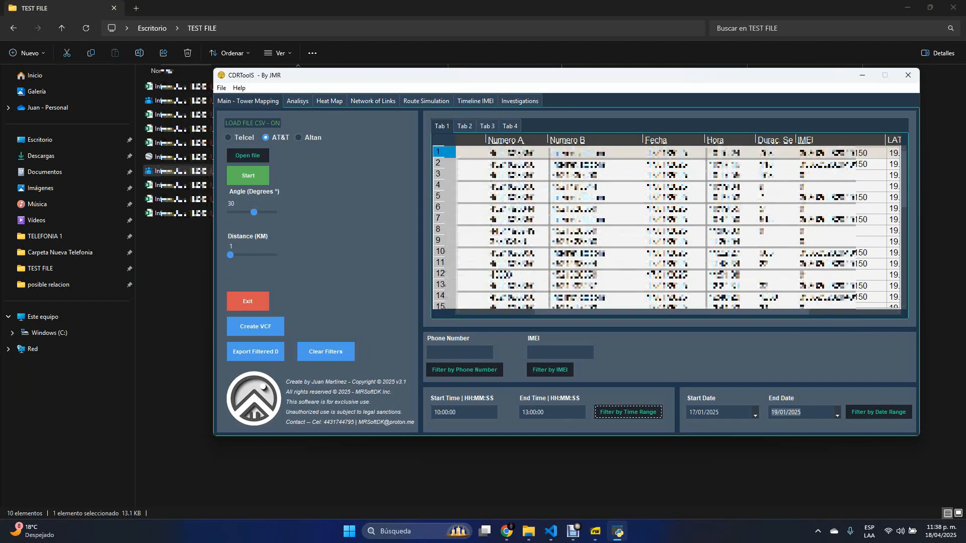
- Show the phone number and IMEI filter fields without filling them, and clear the filters on the Tab 1 records
{"action": "left_click", "coordinate": [459, 352]}
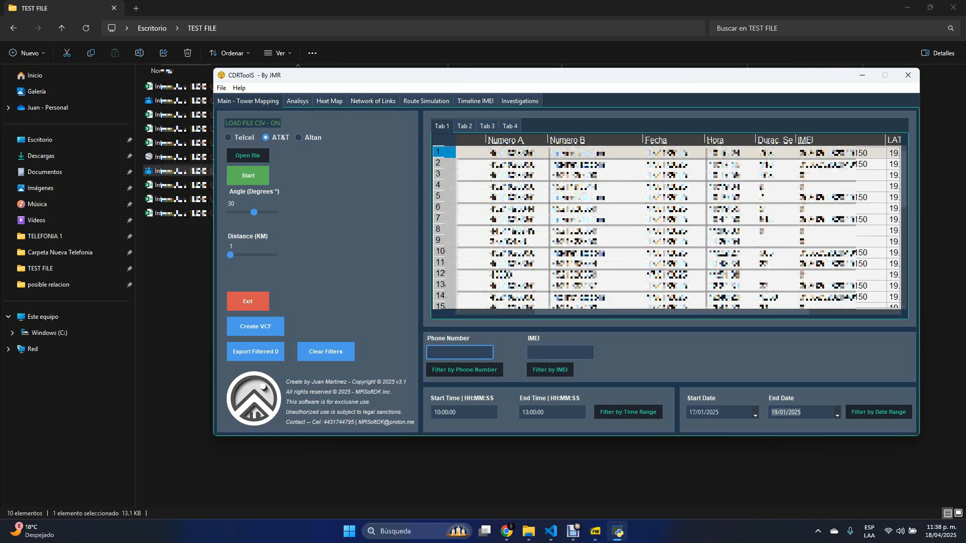
{"action": "left_click", "coordinate": [560, 352]}
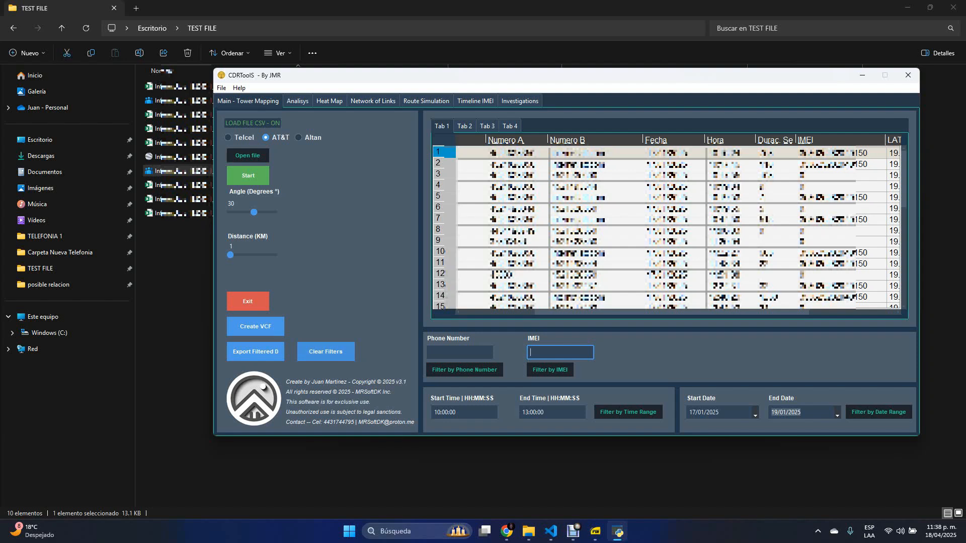
{"action": "left_click", "coordinate": [325, 352]}
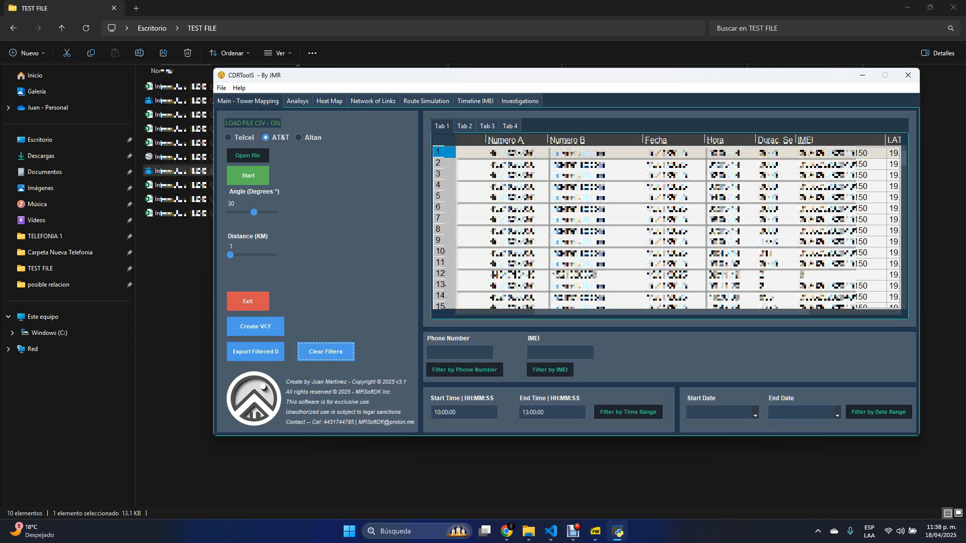
- Filter the Tab 1 records by date from 17/01/2025 to 21/01/2025 and by time from 10:00:00 to 13:00:00
{"action": "left_click", "coordinate": [754, 413]}
{"action": "left_click", "coordinate": [702, 441]}
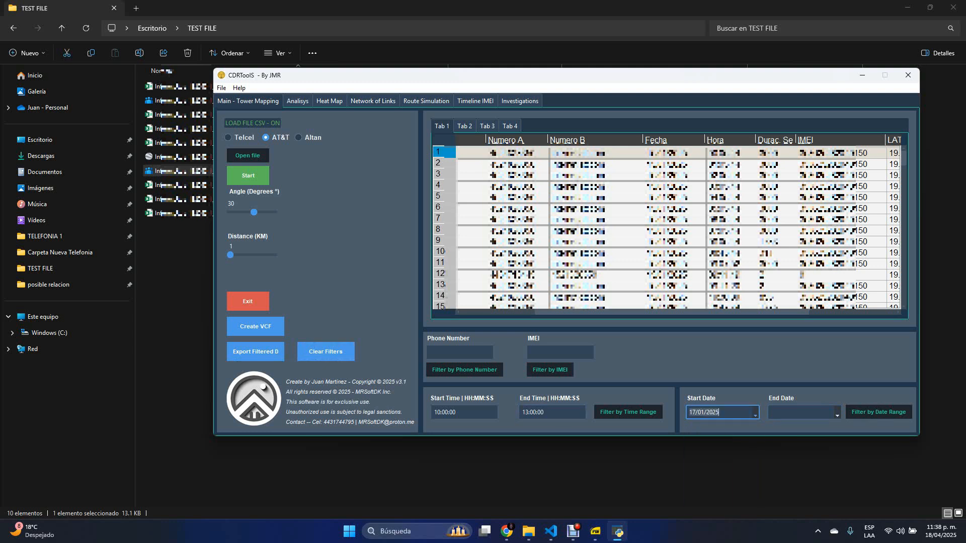
{"action": "left_click", "coordinate": [837, 413]}
{"action": "left_click", "coordinate": [784, 473]}
{"action": "left_click", "coordinate": [878, 412]}
{"action": "left_click", "coordinate": [627, 412]}
- Export the filtered records to the TEST FILE folder as a CSV file named sddgsdags, and locate the exported file there
{"action": "left_click", "coordinate": [255, 352]}
{"action": "type", "text": "sddgsdags"}
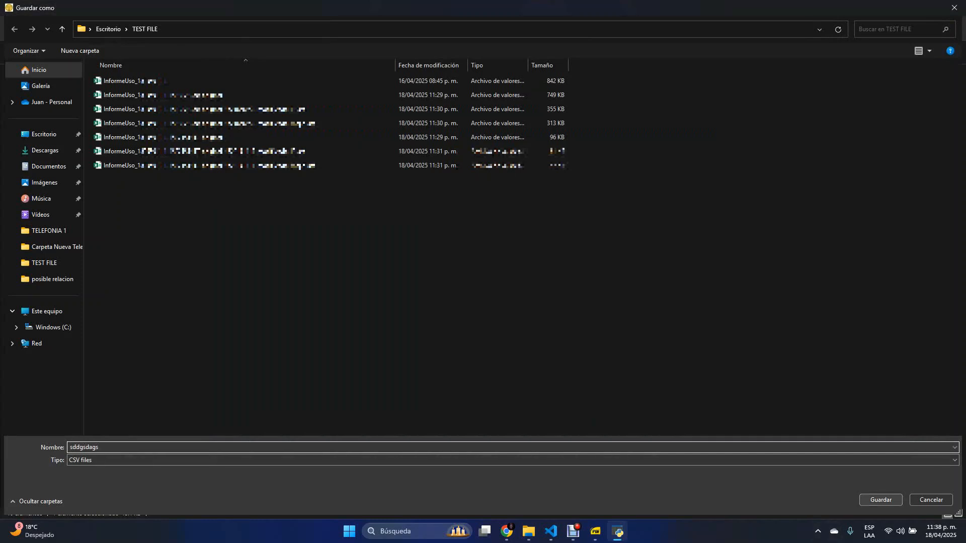
{"action": "key", "text": "Return"}
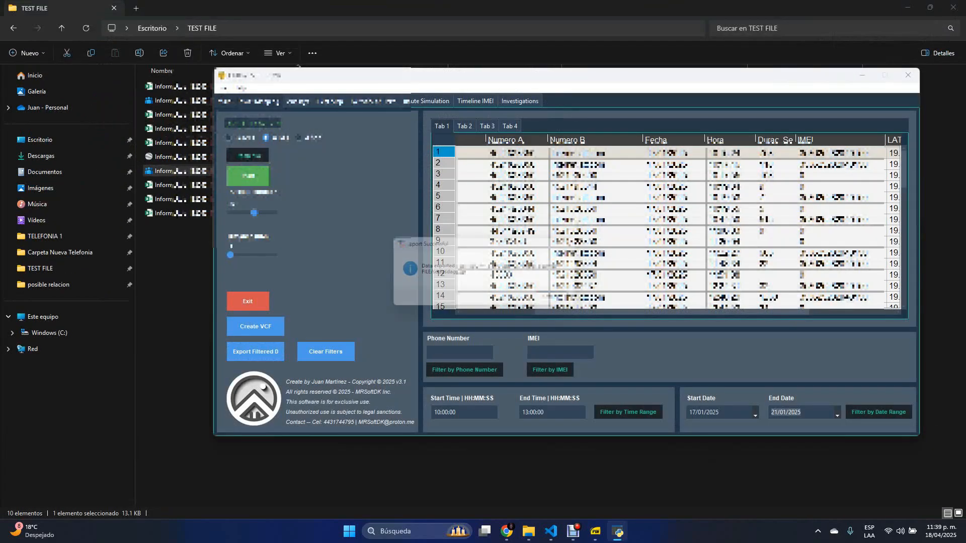
{"action": "left_click", "coordinate": [560, 301]}
{"action": "left_click", "coordinate": [169, 227]}
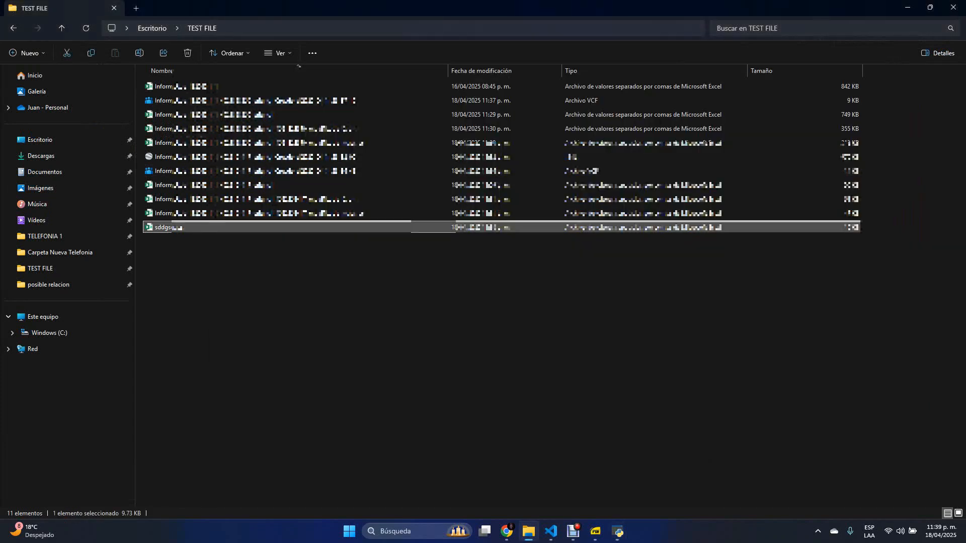
- Switch back to CDRToolS and compare the Tab 2 records with the Graph 1 chart in the analysis view
{"action": "left_click", "coordinate": [618, 531]}
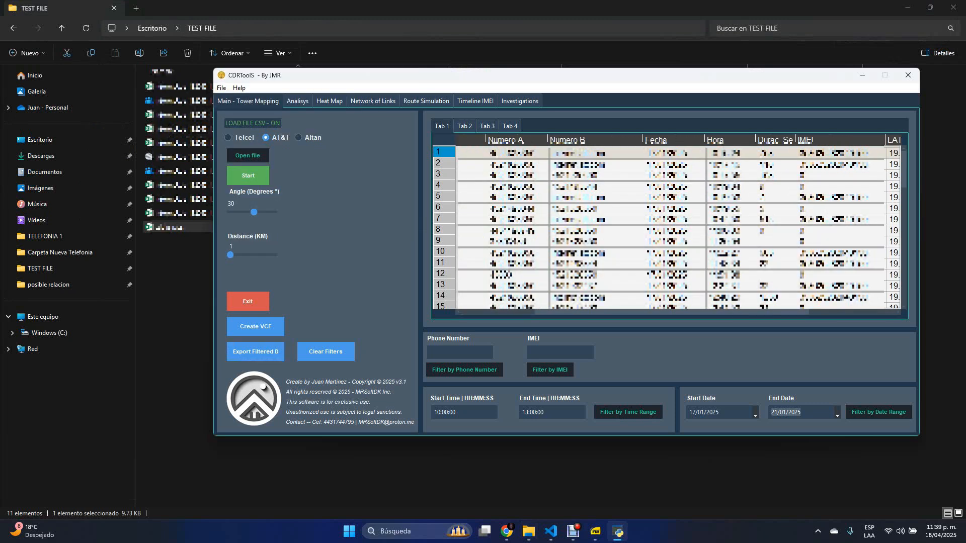
{"action": "left_click", "coordinate": [464, 127]}
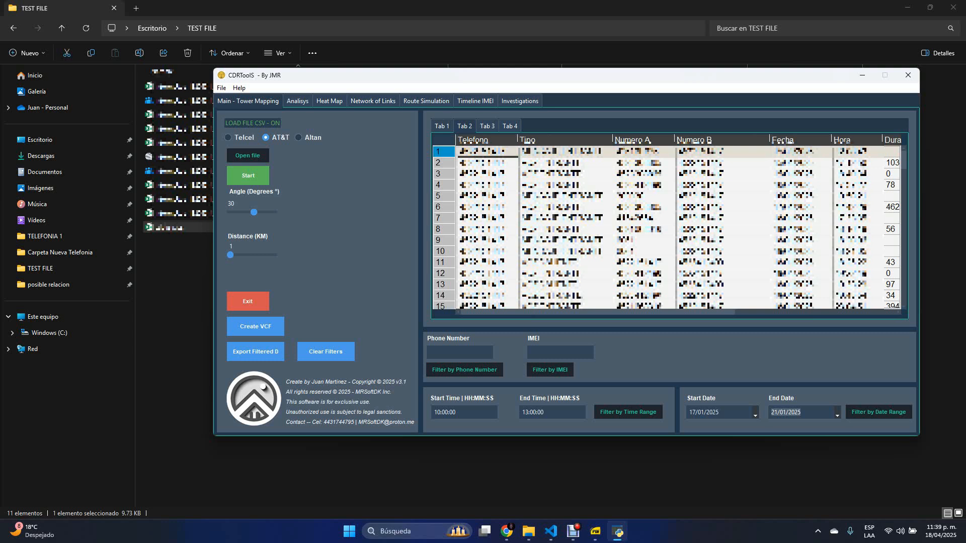
{"action": "left_click", "coordinate": [297, 101]}
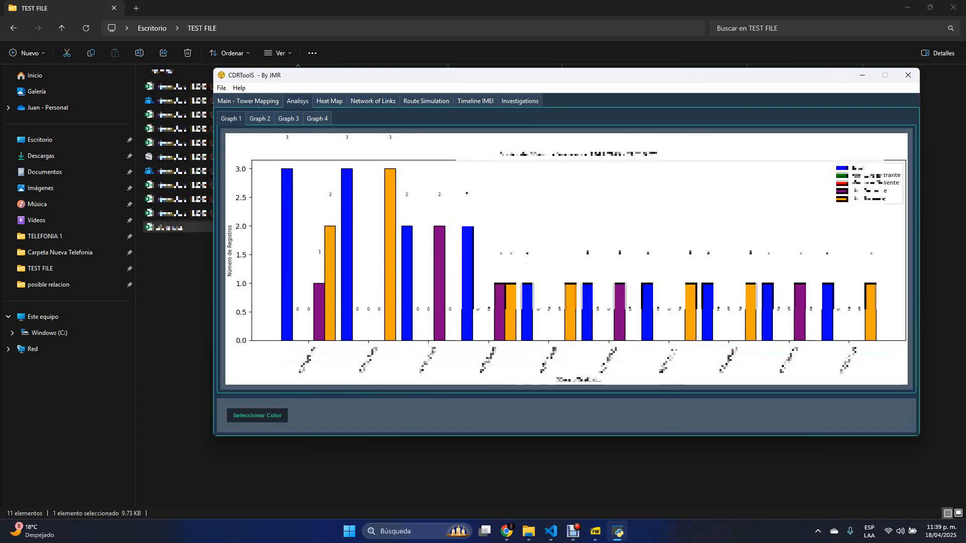
{"action": "left_click", "coordinate": [248, 101]}
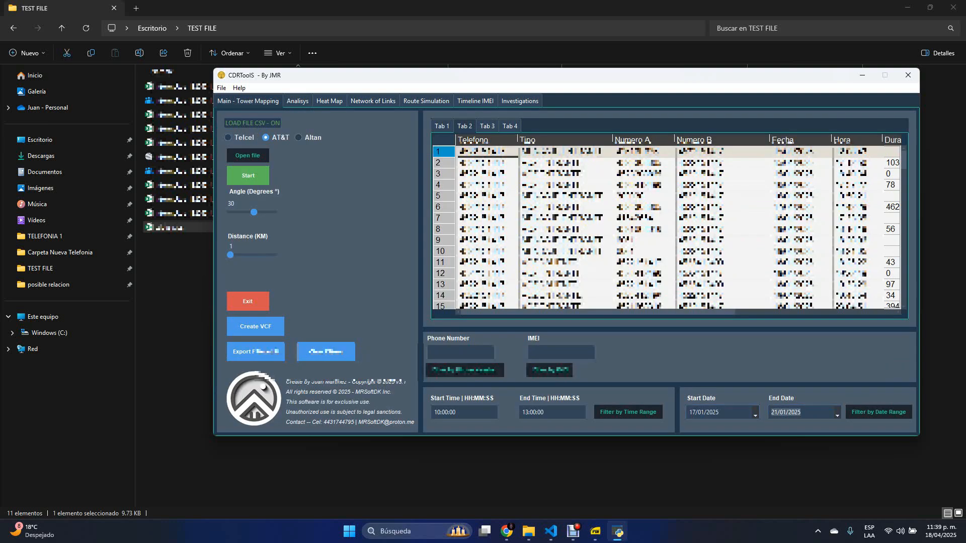
{"action": "left_click", "coordinate": [297, 101]}
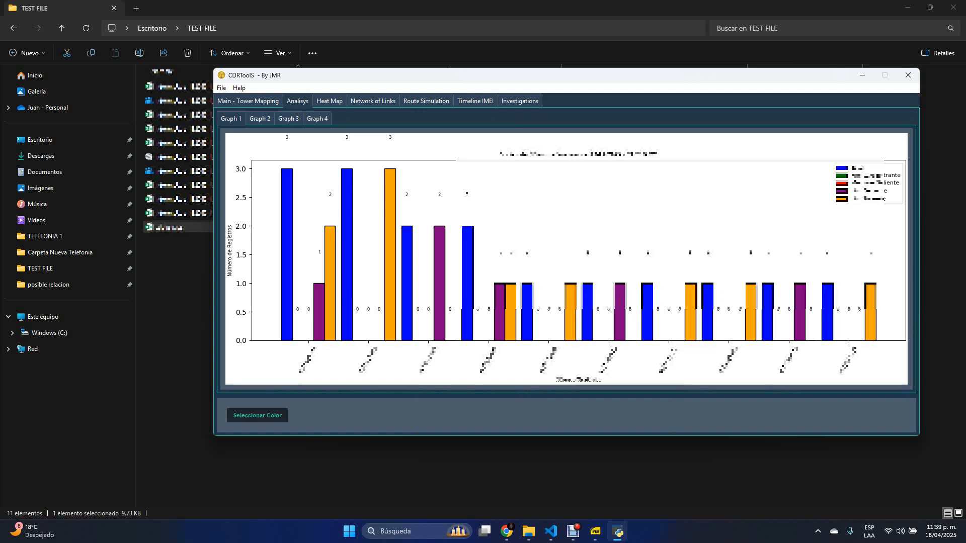
{"action": "left_click", "coordinate": [248, 101]}
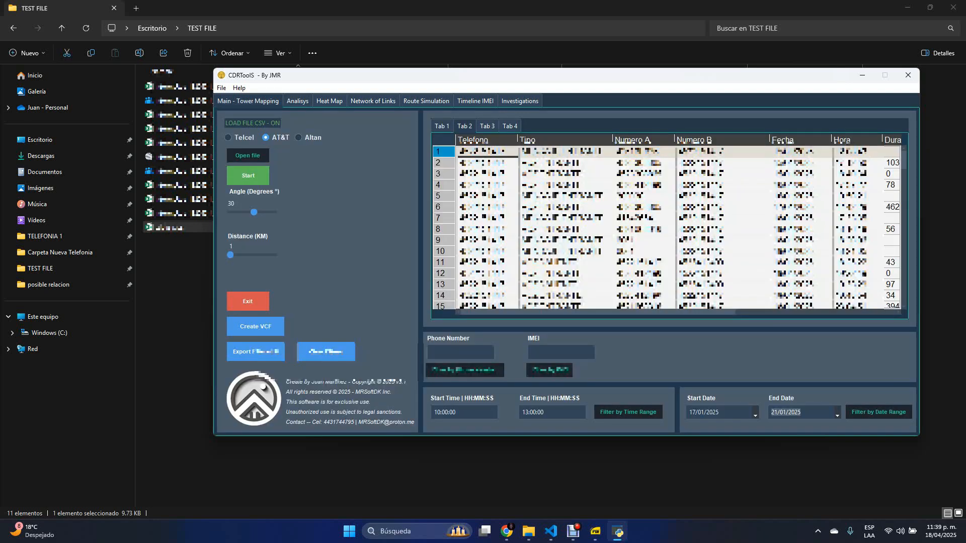
- Clear the filters while the Tab 2 records are shown, and check the Graph 1 chart in the analysis view
{"action": "left_click", "coordinate": [326, 351]}
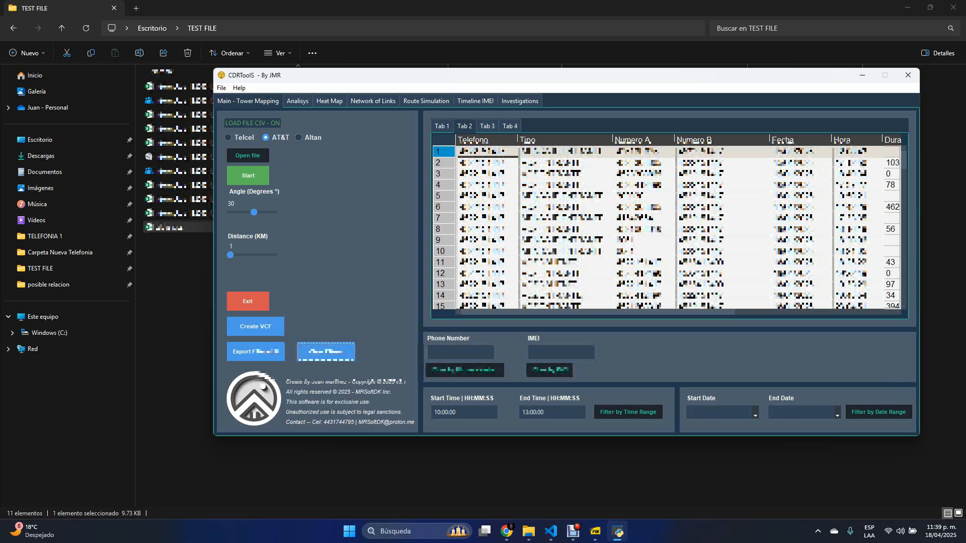
{"action": "left_click", "coordinate": [297, 101]}
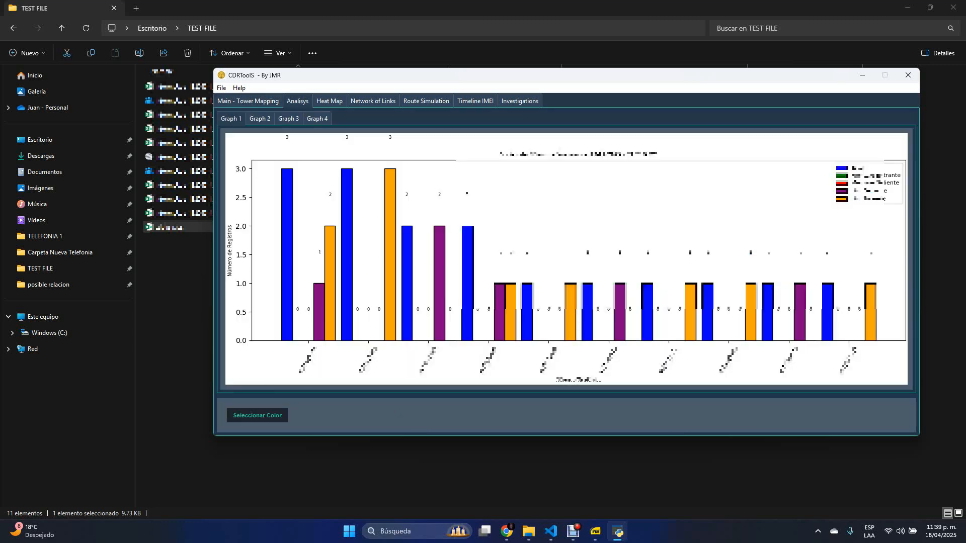
{"action": "left_click", "coordinate": [248, 101]}
{"action": "left_click", "coordinate": [326, 352]}
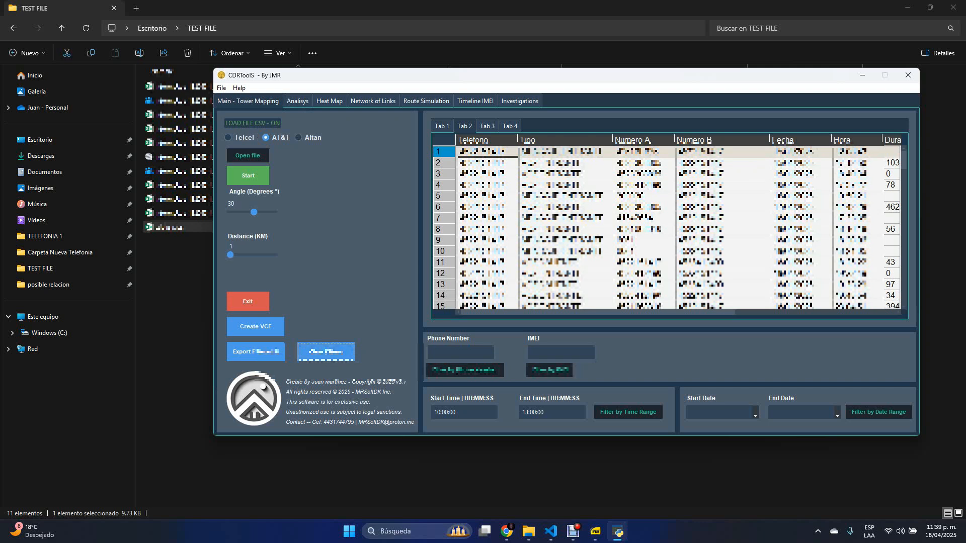
{"action": "left_click", "coordinate": [298, 101]}
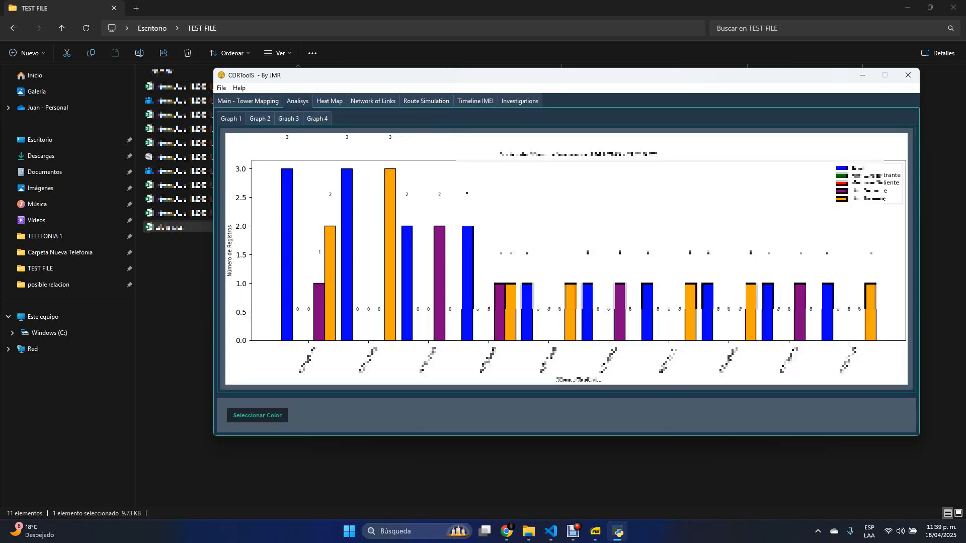
{"action": "left_click", "coordinate": [248, 101]}
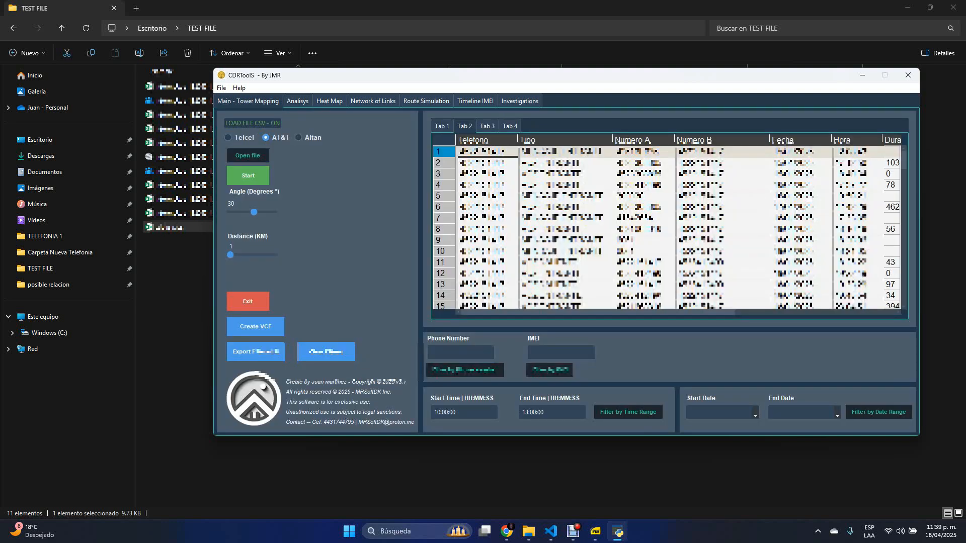
- Review the Tab 1 and Tab 2 records against the Graph 1 and Graph 2 charts in the analysis view
{"action": "left_click", "coordinate": [442, 126]}
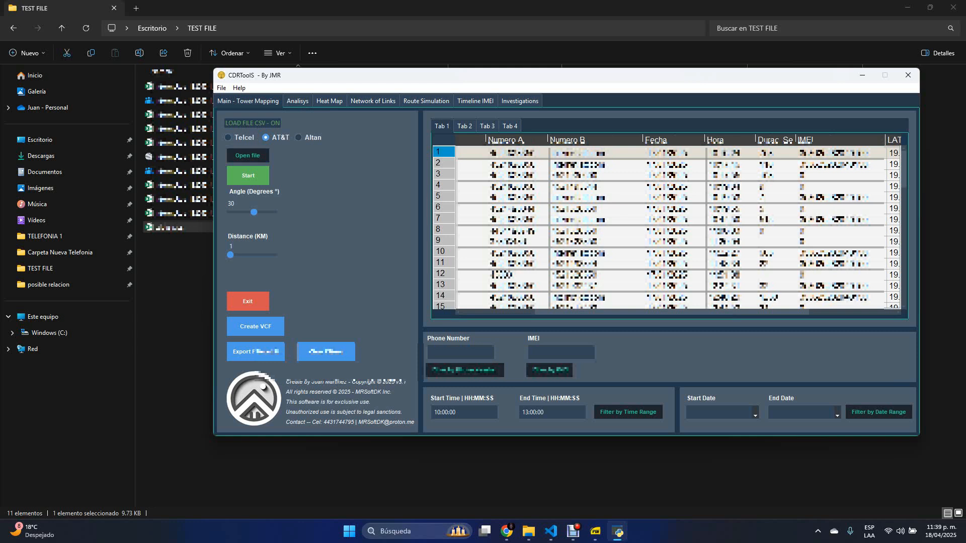
{"action": "left_click_drag", "start_coordinate": [671, 312], "coordinate": [593, 312]}
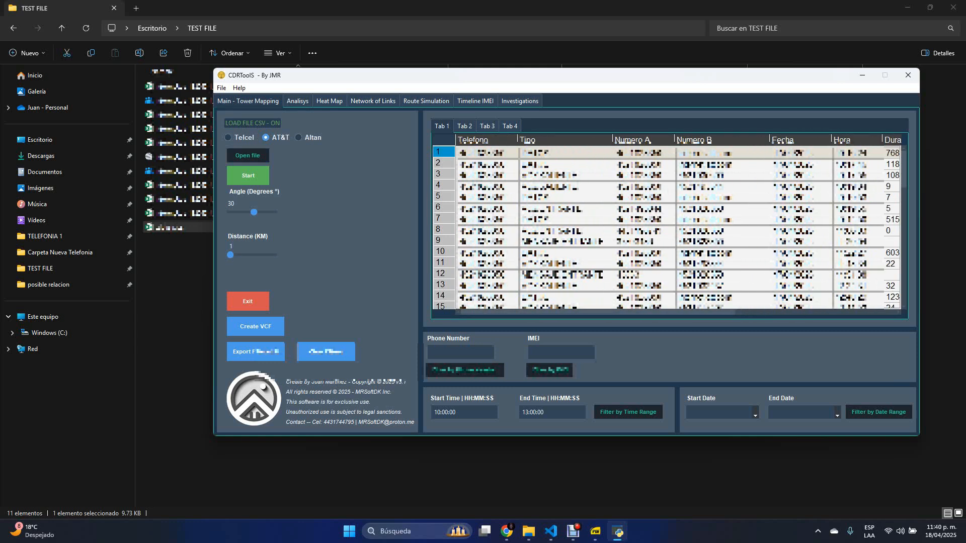
{"action": "left_click", "coordinate": [297, 101]}
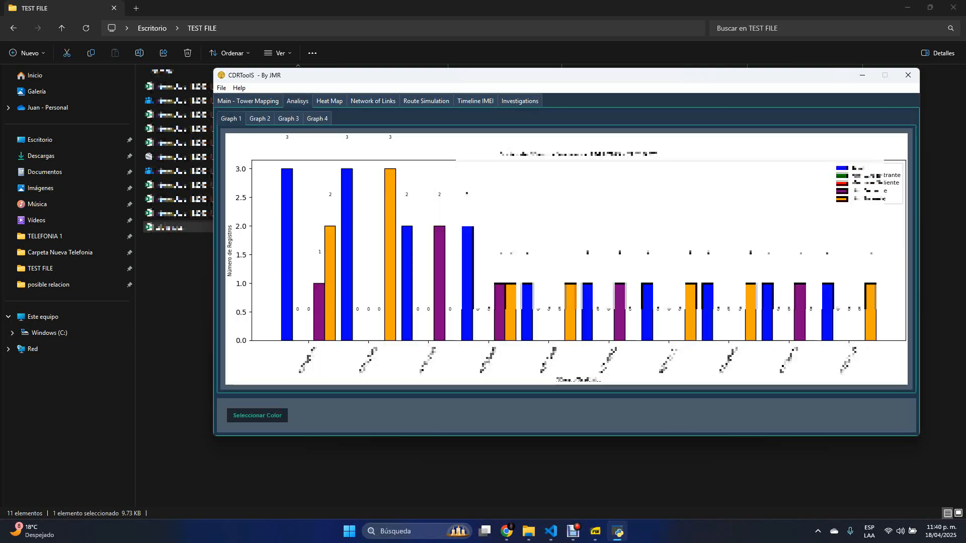
{"action": "left_click", "coordinate": [259, 119]}
{"action": "left_click", "coordinate": [248, 101]}
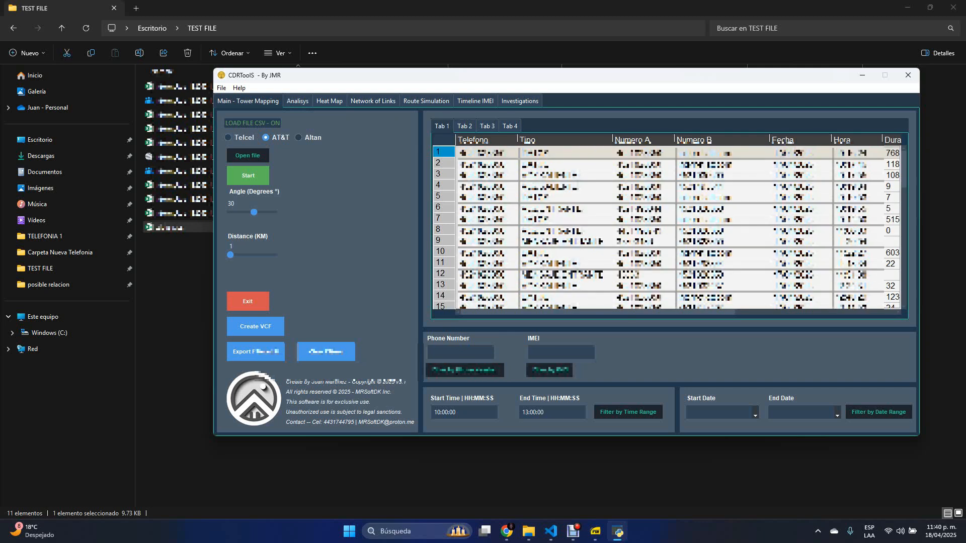
{"action": "left_click", "coordinate": [464, 126]}
{"action": "left_click", "coordinate": [297, 101]}
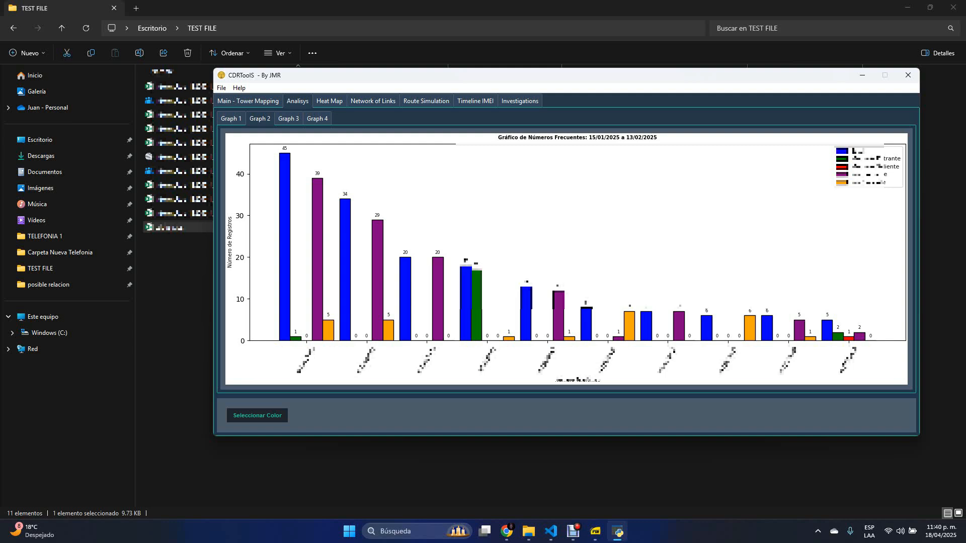
{"action": "left_click", "coordinate": [289, 119]}
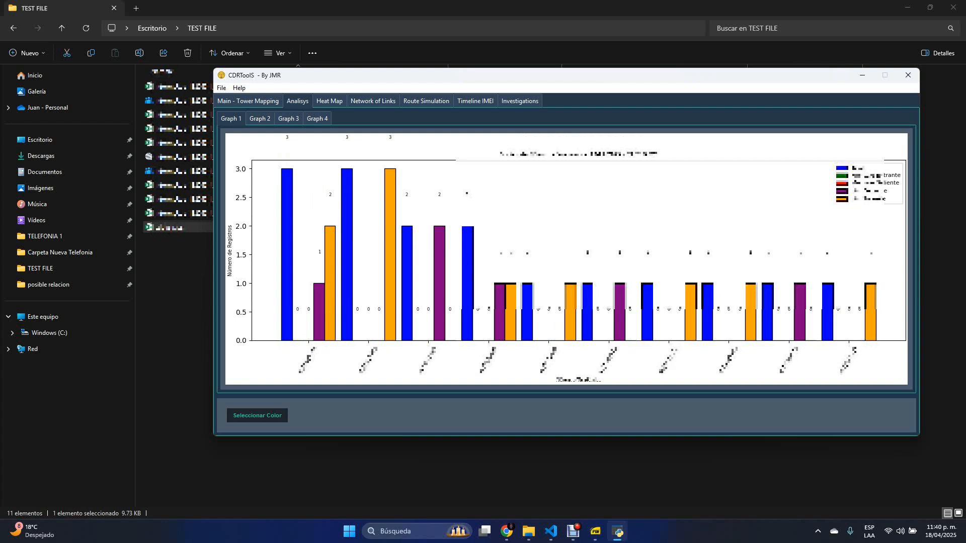
- Clear the filters on the Tab 1 records, and examine the frequent-numbers charts in Graph 1 and Graph 2
{"action": "left_click", "coordinate": [248, 102]}
{"action": "left_click", "coordinate": [326, 352]}
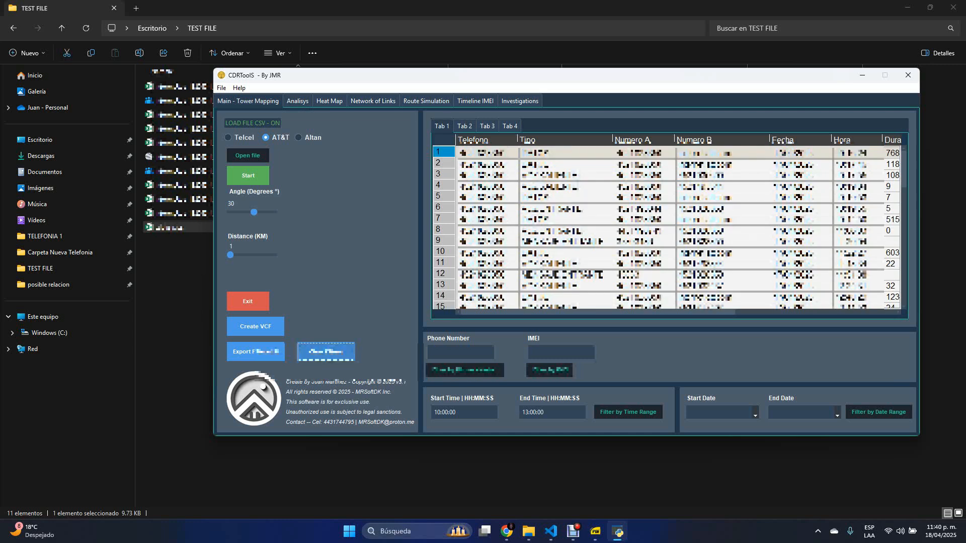
{"action": "left_click", "coordinate": [297, 101]}
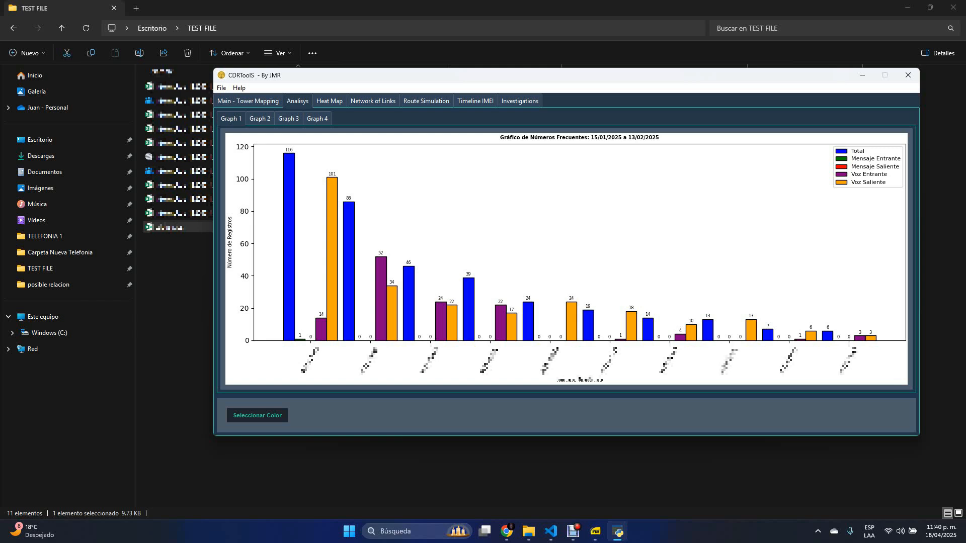
{"action": "left_click", "coordinate": [260, 118]}
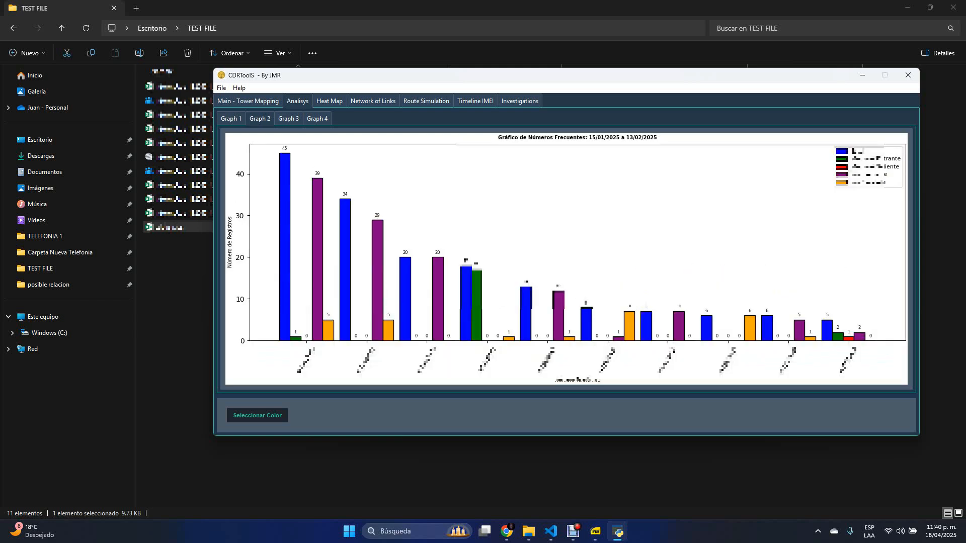
{"action": "left_click", "coordinate": [248, 101]}
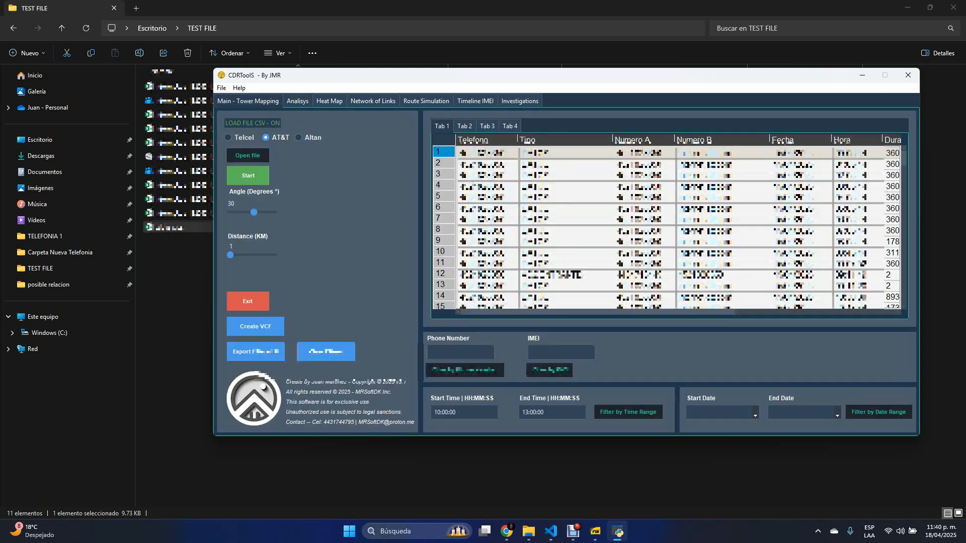
{"action": "left_click", "coordinate": [326, 352]}
{"action": "left_click", "coordinate": [297, 101]}
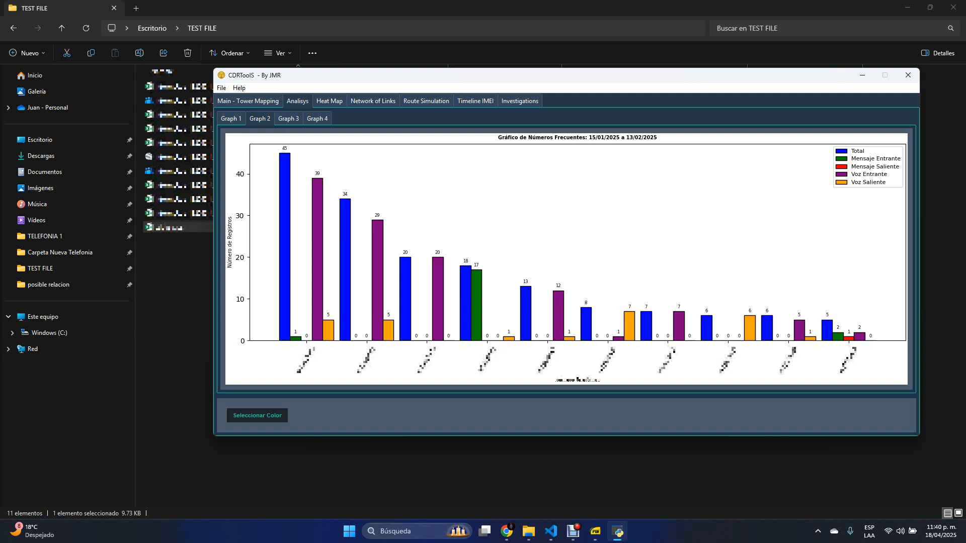
- Examine the activity heat maps in Graph 1 and Graph 2, and load the Network of Links in Graph 1
{"action": "left_click", "coordinate": [329, 101]}
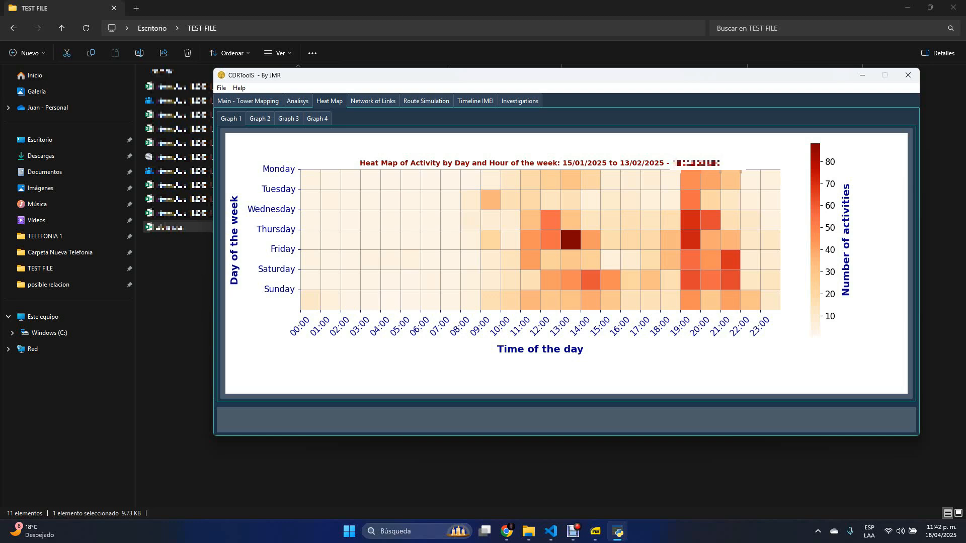
{"action": "left_click", "coordinate": [260, 119]}
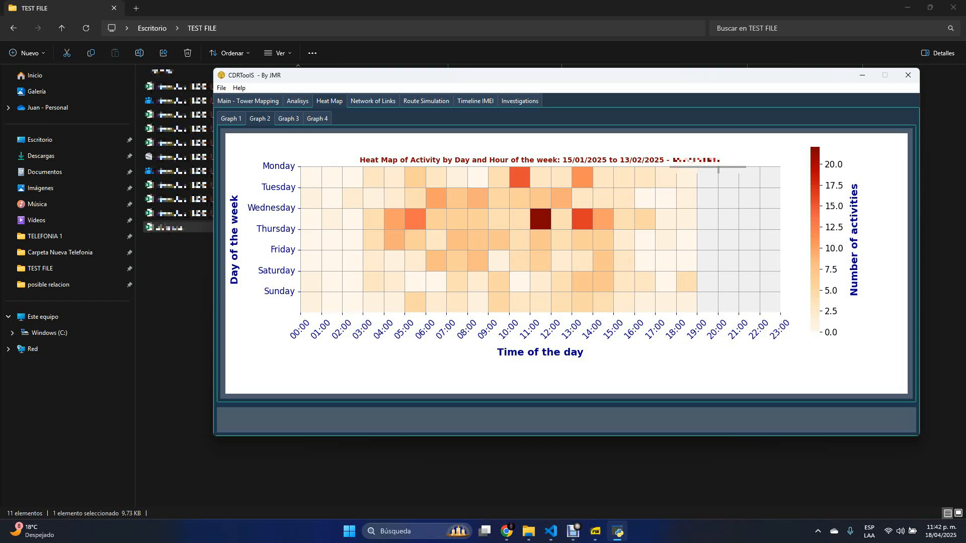
{"action": "left_click", "coordinate": [373, 101]}
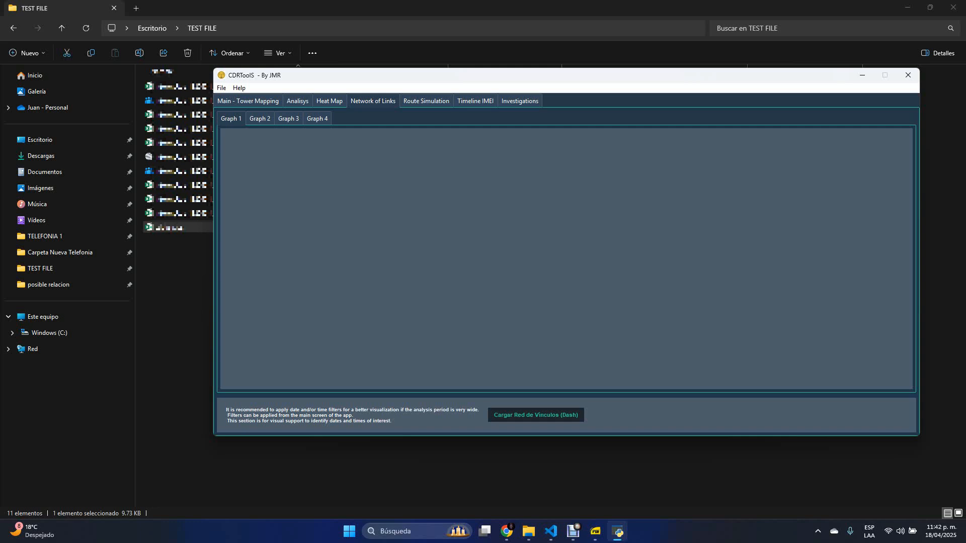
{"action": "left_click", "coordinate": [535, 415]}
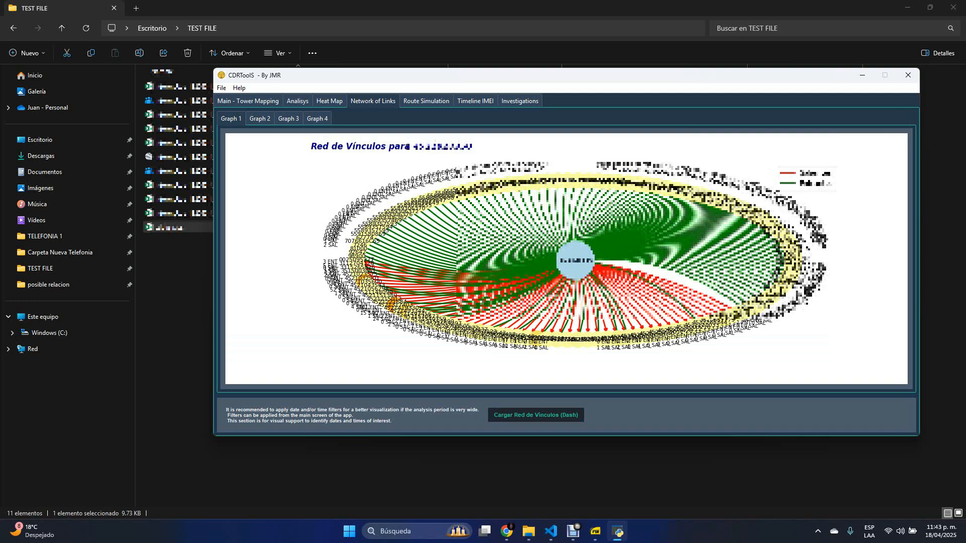
- Filter the Tab 1 records with 16/01/2025 as both start and end date, and reload the Network of Links in Graph 1
{"action": "left_click", "coordinate": [248, 101]}
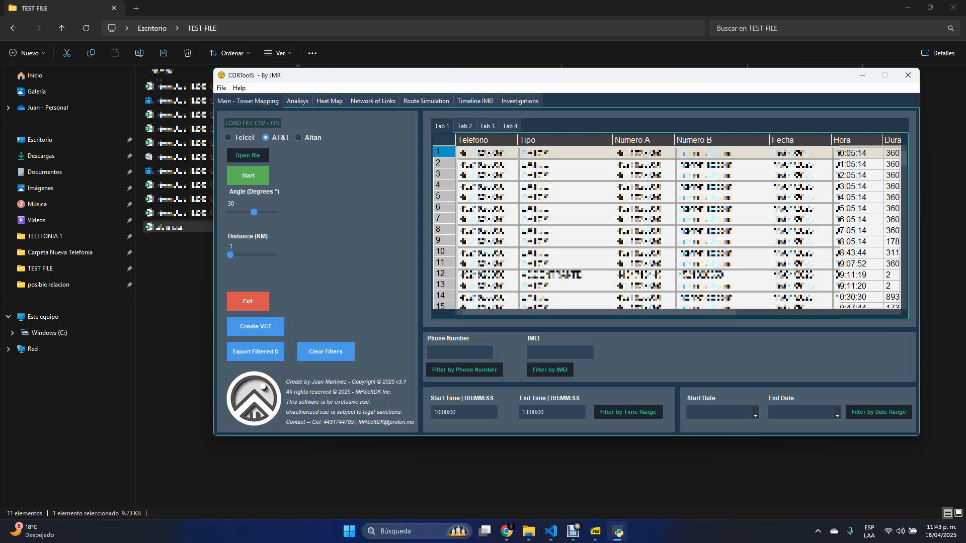
{"action": "left_click", "coordinate": [722, 413]}
{"action": "left_click", "coordinate": [702, 433]}
{"action": "left_click", "coordinate": [803, 413]}
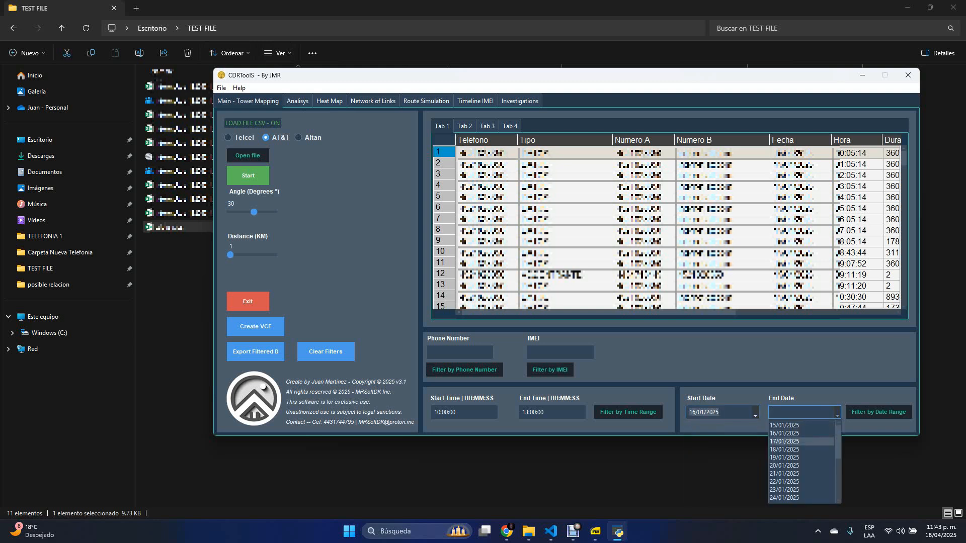
{"action": "left_click", "coordinate": [784, 433]}
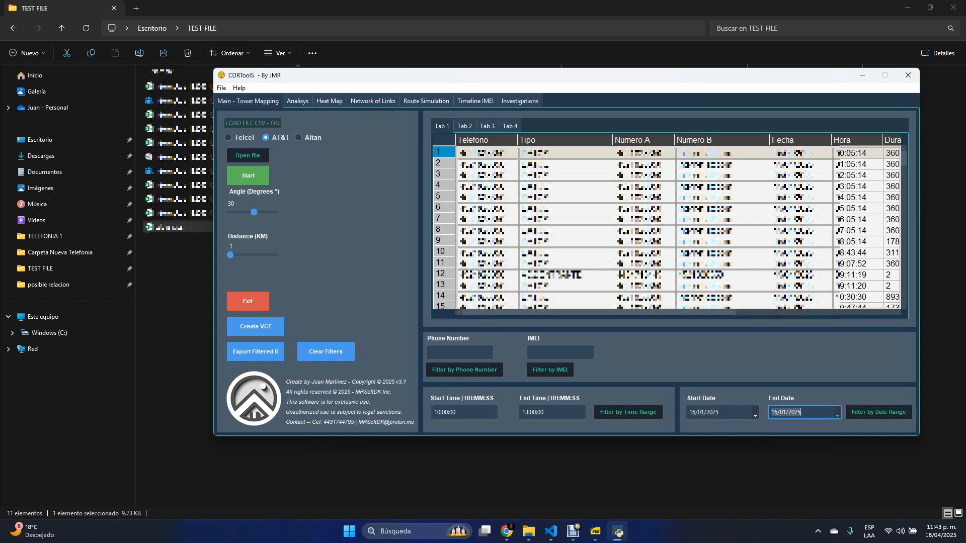
{"action": "left_click", "coordinate": [878, 411]}
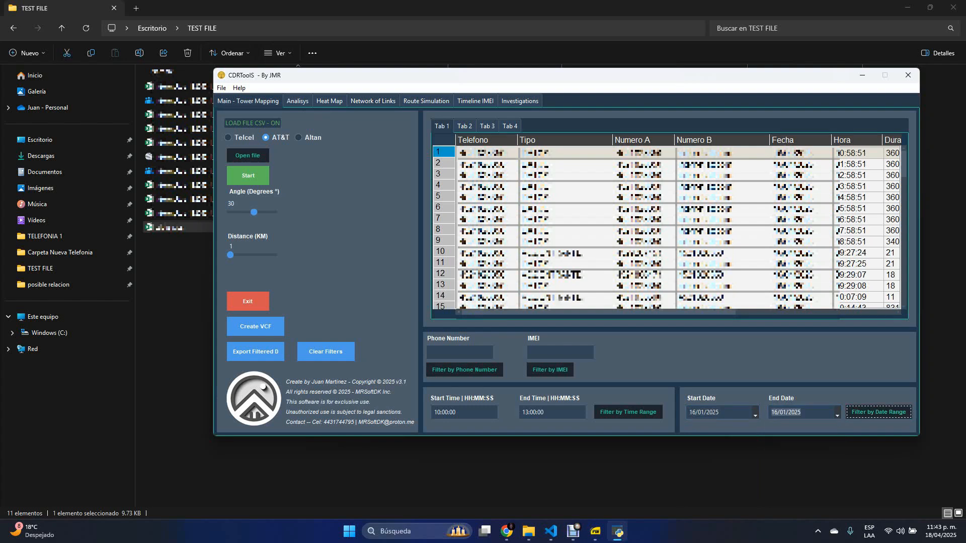
{"action": "left_click", "coordinate": [373, 101]}
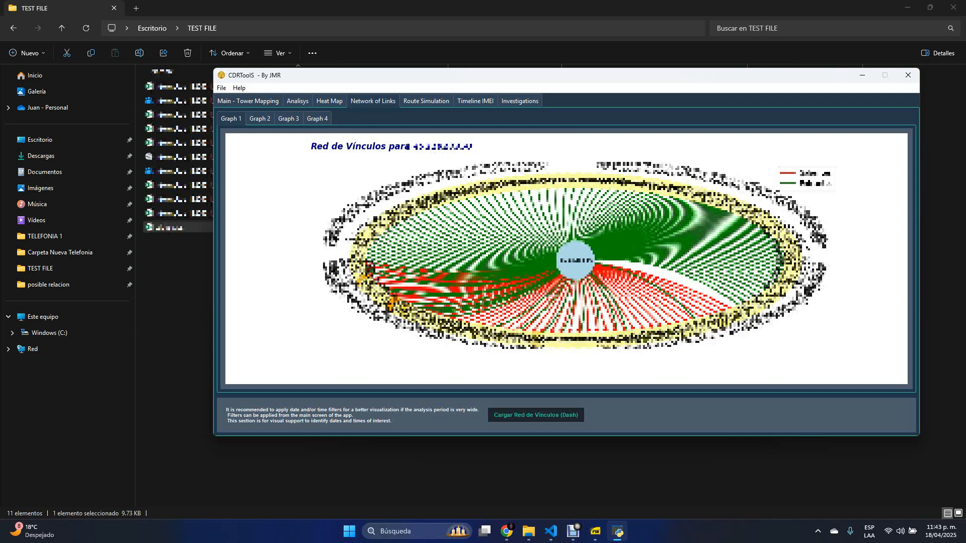
{"action": "left_click", "coordinate": [536, 415]}
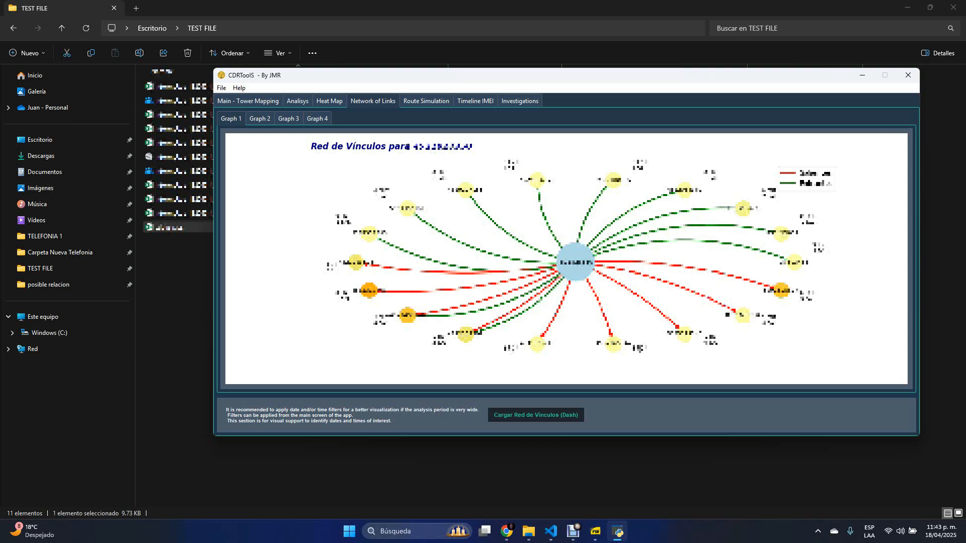
- Clear the filters on the Tab 2 records and load the Network of Links in Graph 2
{"action": "left_click", "coordinate": [260, 118]}
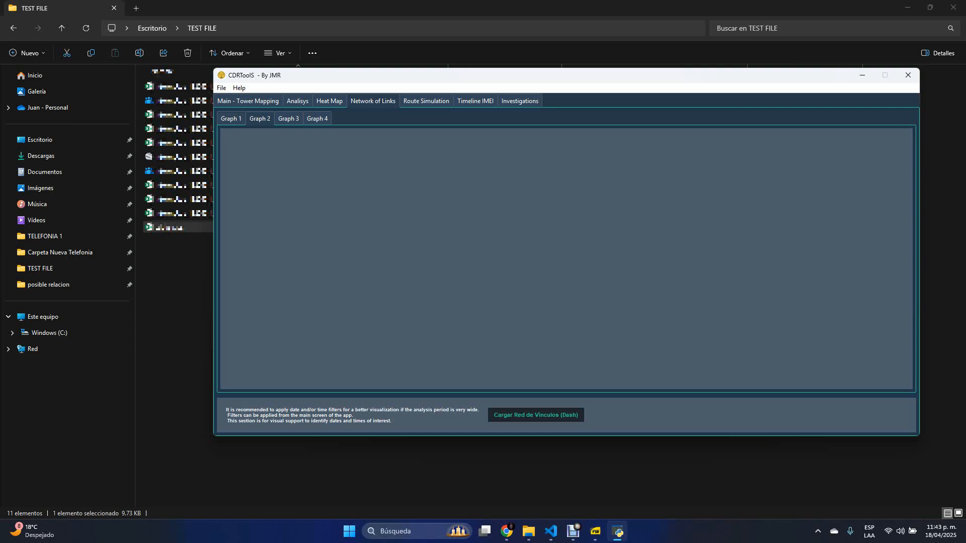
{"action": "left_click", "coordinate": [536, 415]}
{"action": "left_click", "coordinate": [248, 101]}
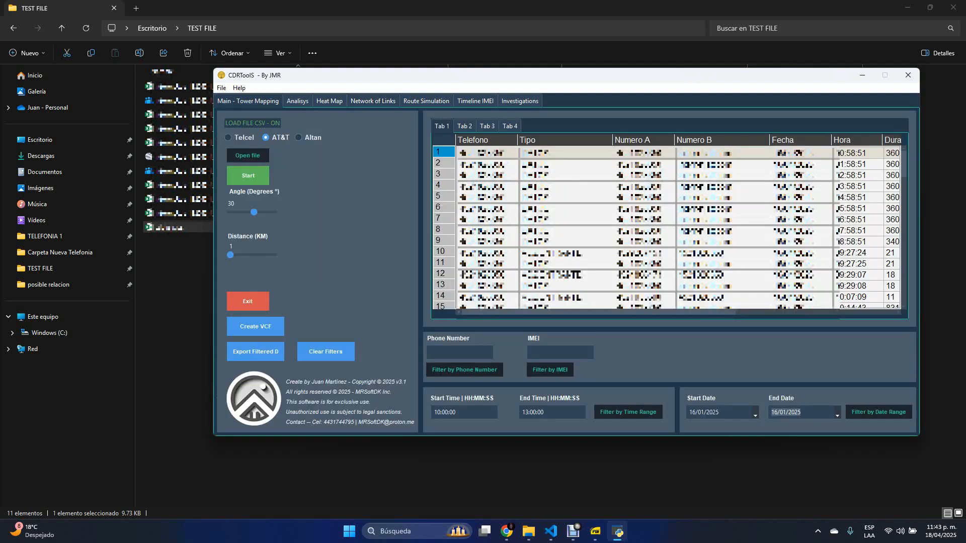
{"action": "left_click", "coordinate": [325, 352]}
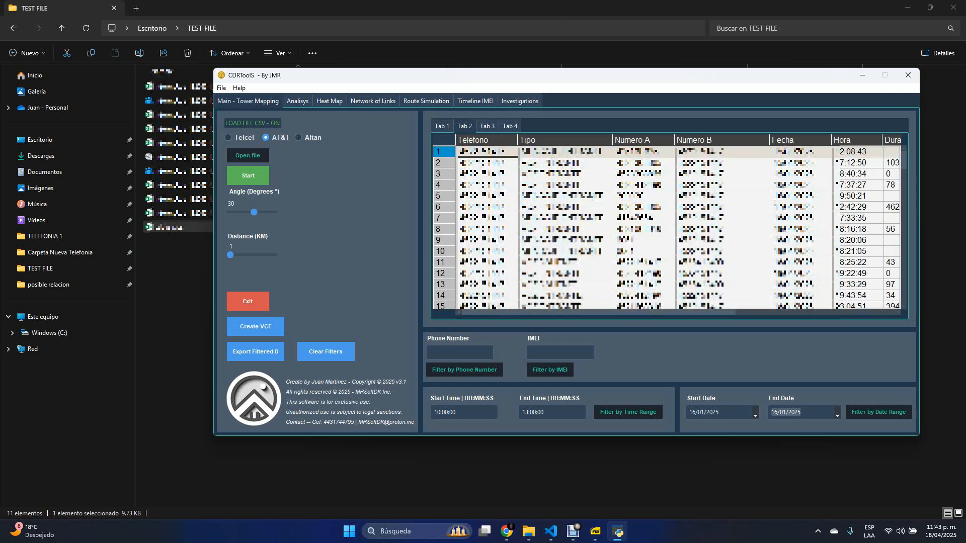
{"action": "left_click", "coordinate": [372, 101]}
{"action": "left_click", "coordinate": [536, 415]}
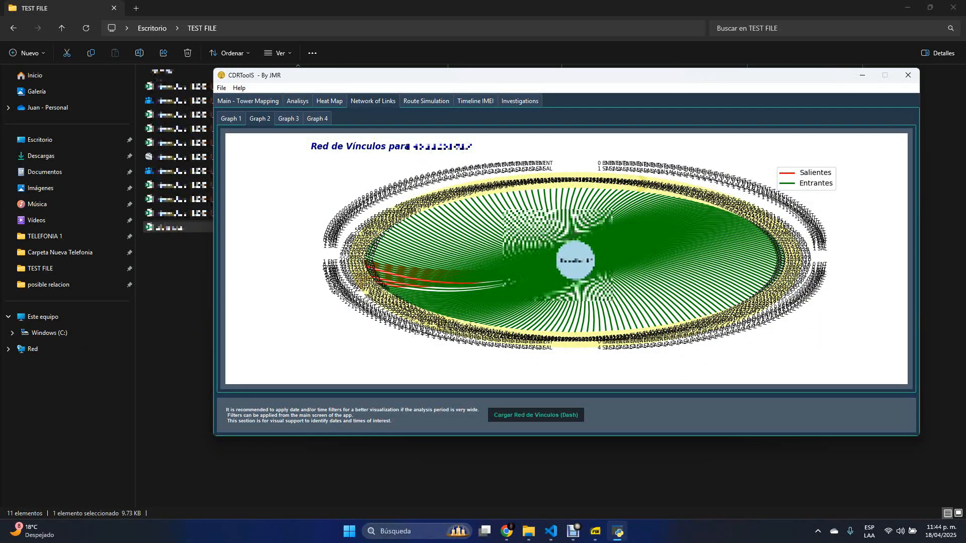
- Choose 19/01/2025 in the route simulation and export that day's route to KMZ
{"action": "left_click", "coordinate": [426, 102]}
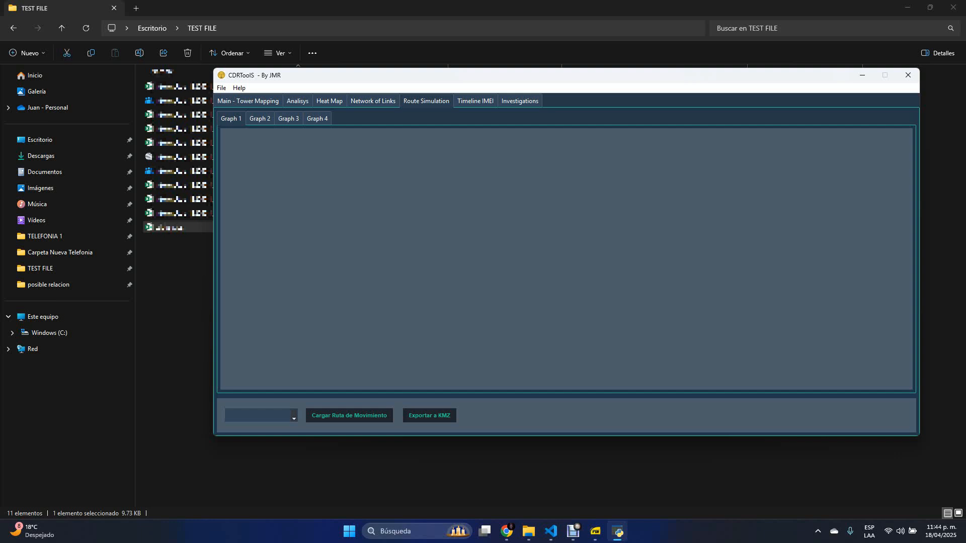
{"action": "left_click", "coordinate": [294, 417]}
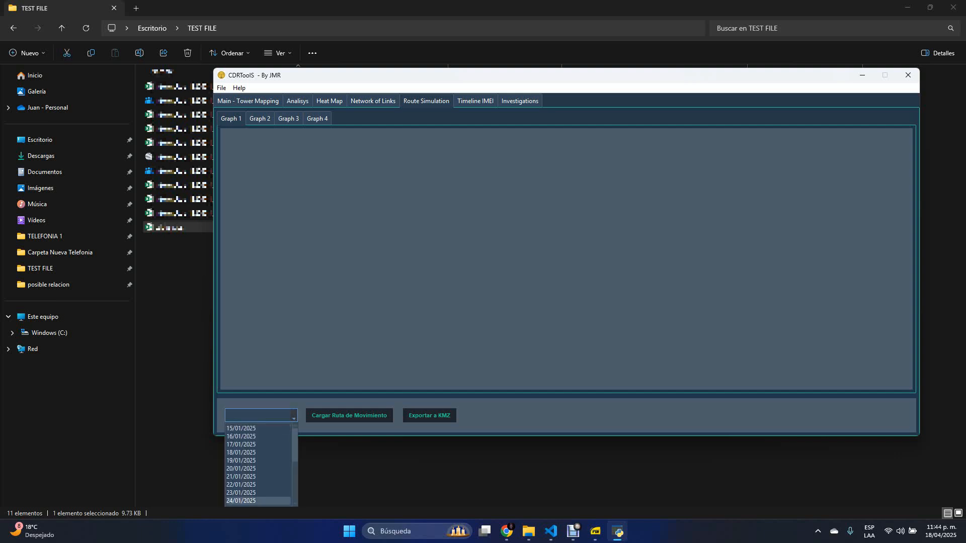
{"action": "left_click", "coordinate": [241, 460]}
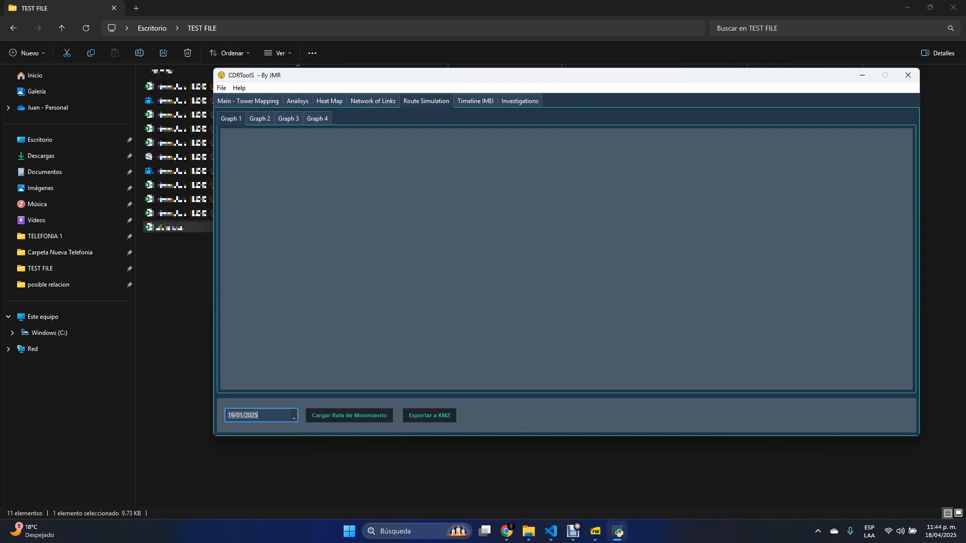
{"action": "left_click", "coordinate": [429, 415]}
{"action": "key", "text": "Return"}
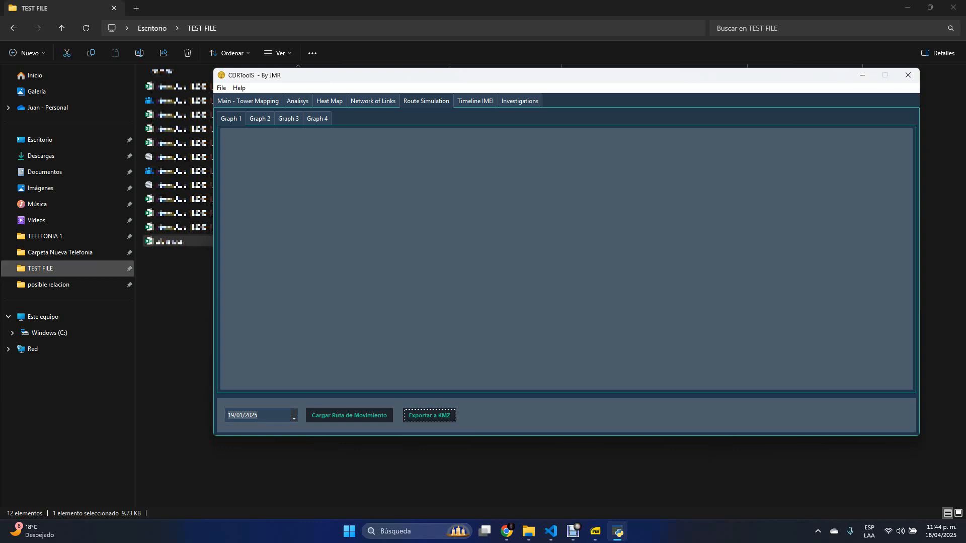
- Load the movement route for 19/01/2025 in the route simulation
{"action": "mouse_move", "coordinate": [453, 75]}
{"action": "left_mouse_down"}
{"action": "mouse_move", "coordinate": [537, 231]}
{"action": "mouse_move", "coordinate": [466, 78]}
{"action": "left_mouse_up"}
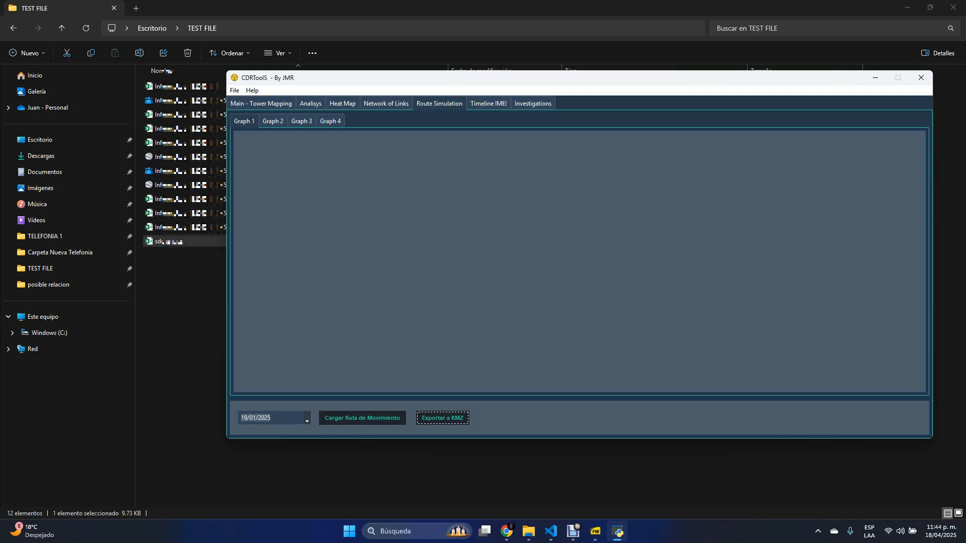
{"action": "left_click", "coordinate": [362, 418]}
{"action": "left_click", "coordinate": [530, 309]}
- Check the Tab 2 records and load the IMEI timeline for that line in Graph 2
{"action": "left_click", "coordinate": [488, 103]}
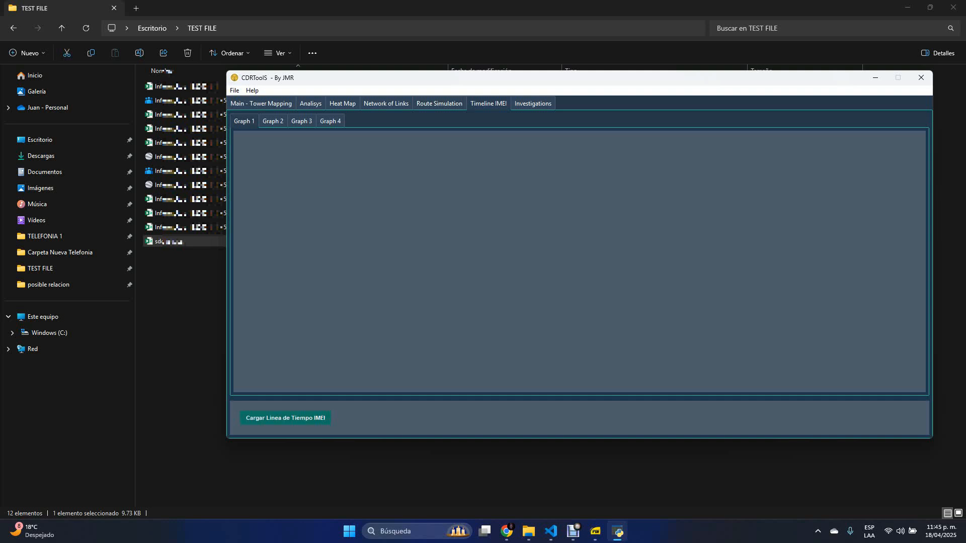
{"action": "left_click", "coordinate": [261, 104]}
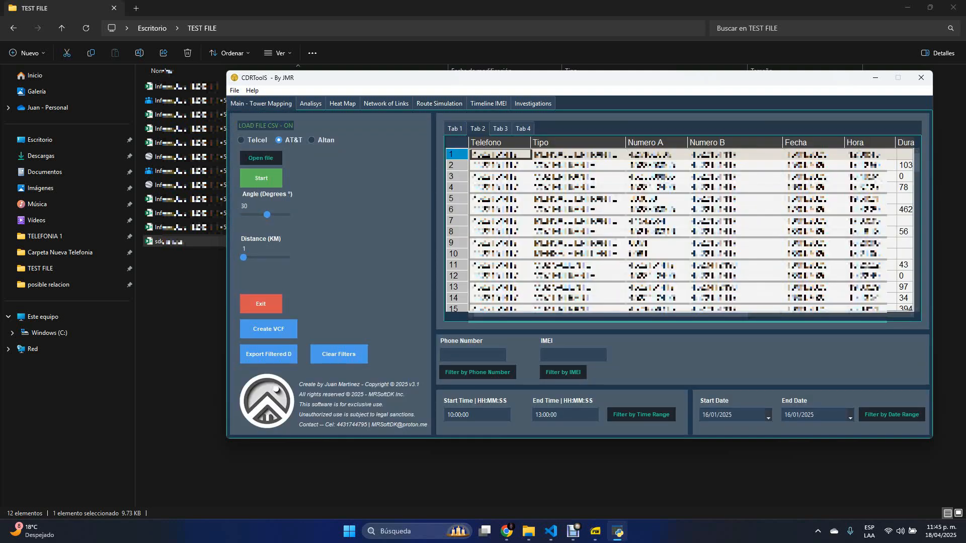
{"action": "left_click", "coordinate": [488, 103]}
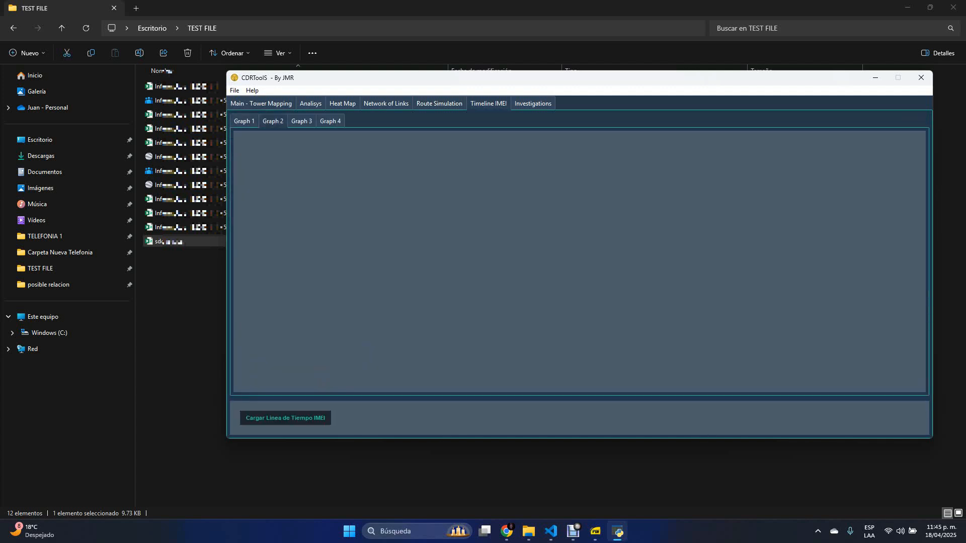
{"action": "left_click", "coordinate": [285, 418]}
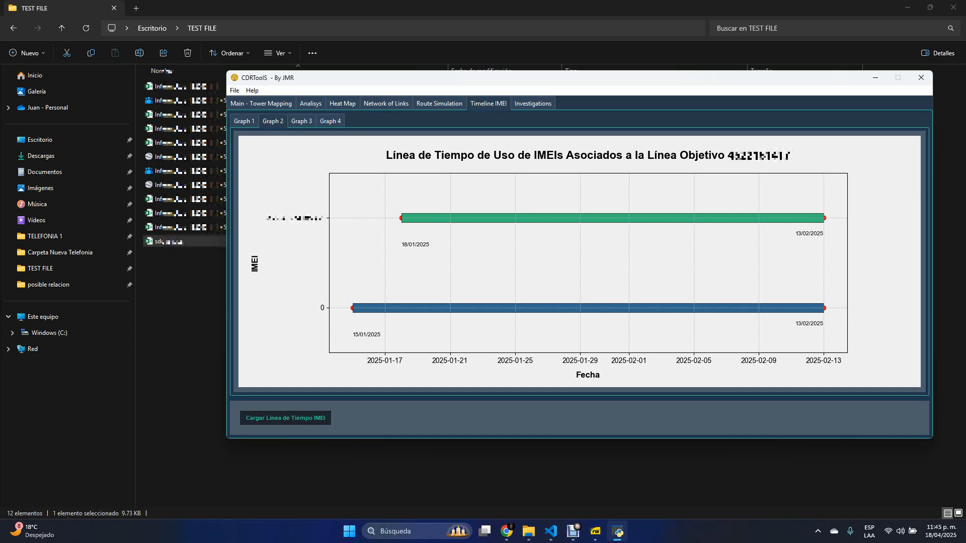
- Return to the Tab 1 records and load the IMEI timeline for that line in Graph 1
{"action": "left_click", "coordinate": [244, 121]}
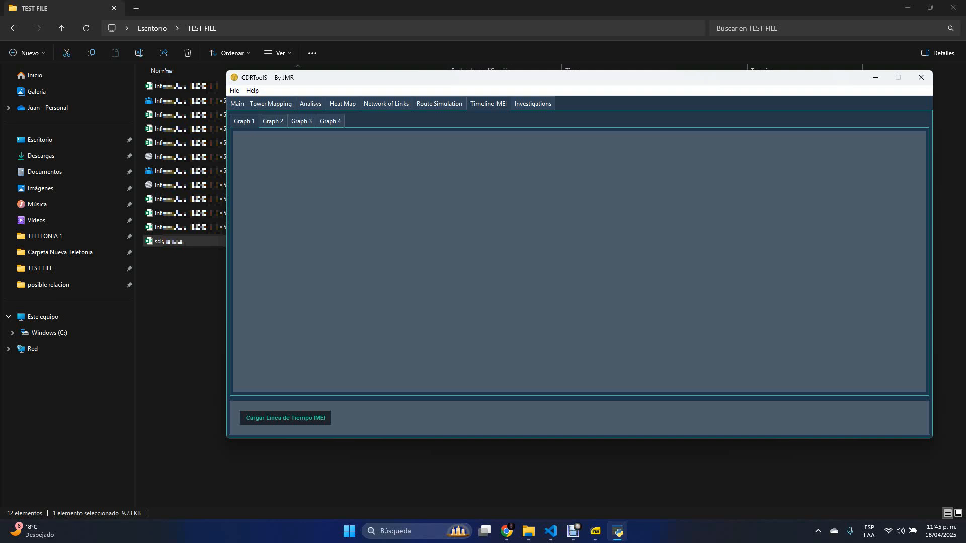
{"action": "left_click", "coordinate": [261, 103]}
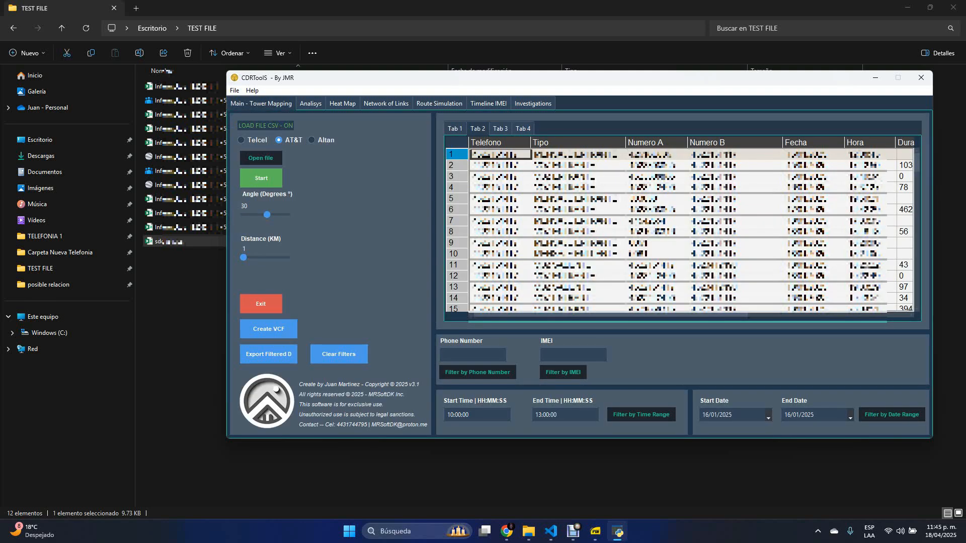
{"action": "left_click", "coordinate": [489, 103]}
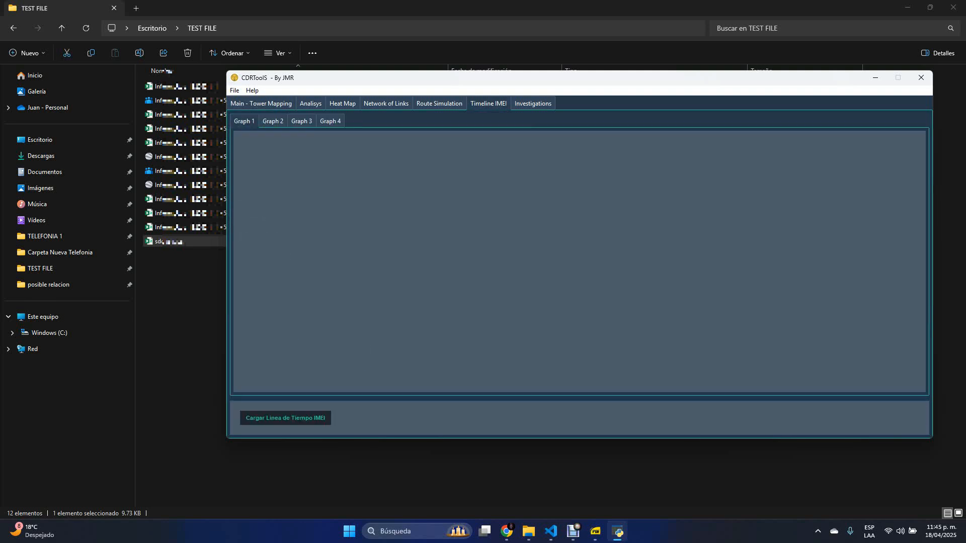
{"action": "left_click", "coordinate": [286, 418]}
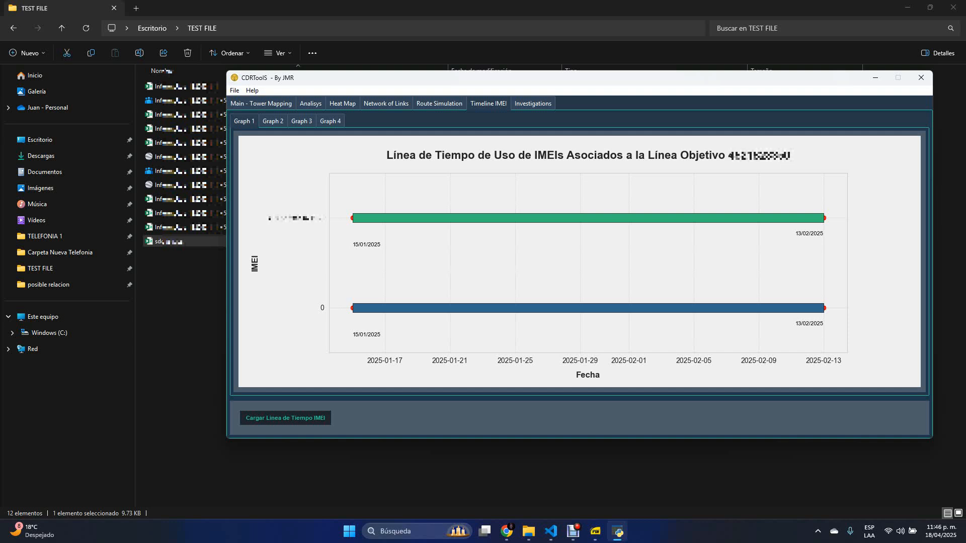
- Start an investigation with the date, time, IMEI, telephone and coordinates fields left empty to generate the PDF report
{"action": "left_click", "coordinate": [532, 104]}
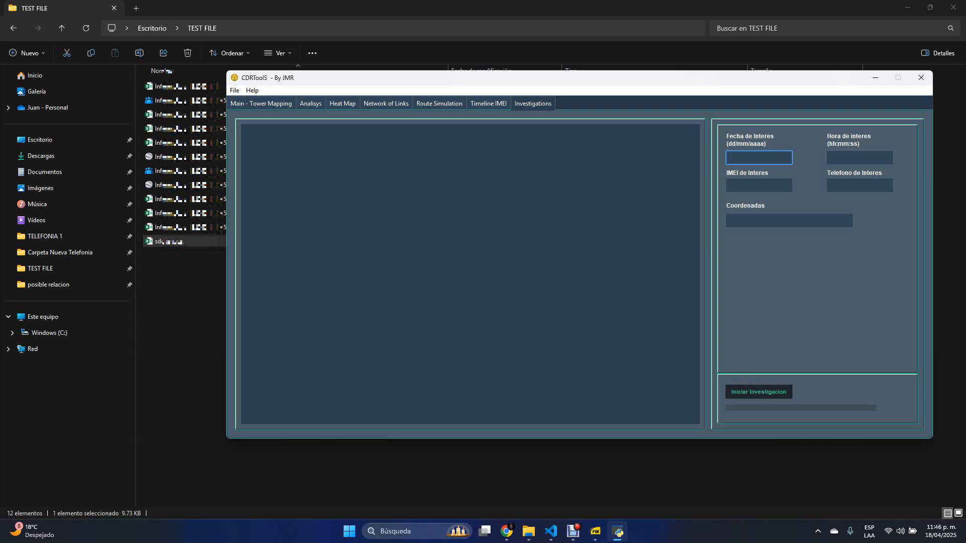
{"action": "left_click", "coordinate": [859, 158]}
{"action": "left_click", "coordinate": [759, 186]}
{"action": "left_click", "coordinate": [859, 185]}
{"action": "left_click", "coordinate": [789, 221]}
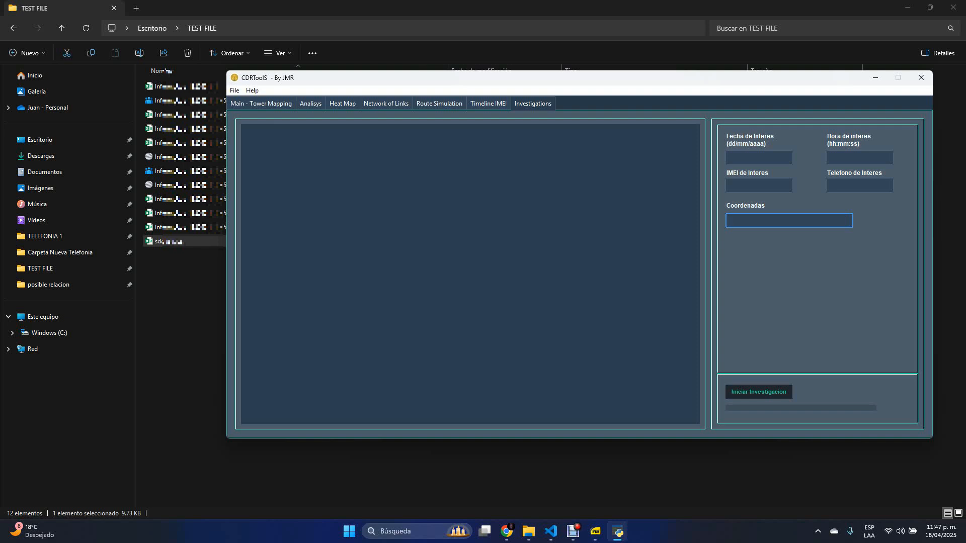
{"action": "left_click", "coordinate": [758, 392]}
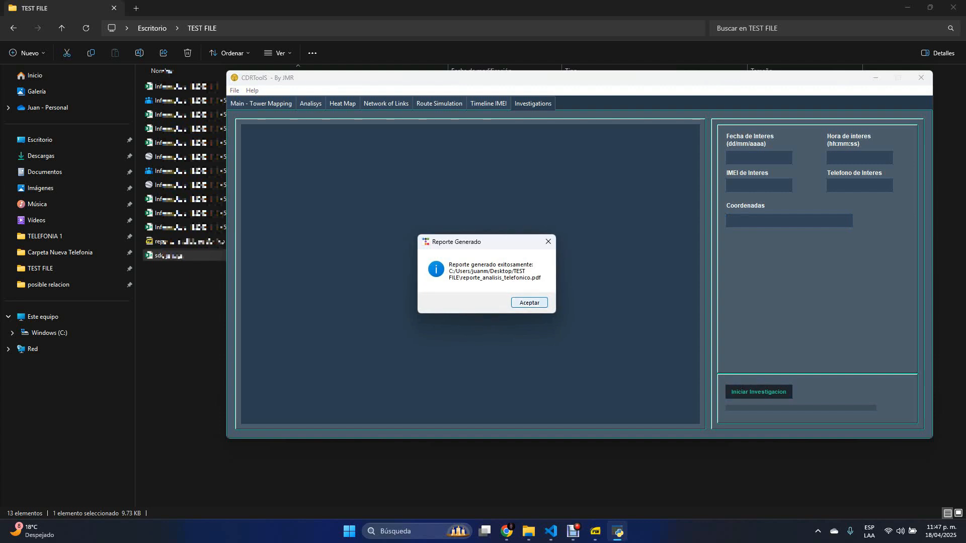
{"action": "key", "text": "Return"}
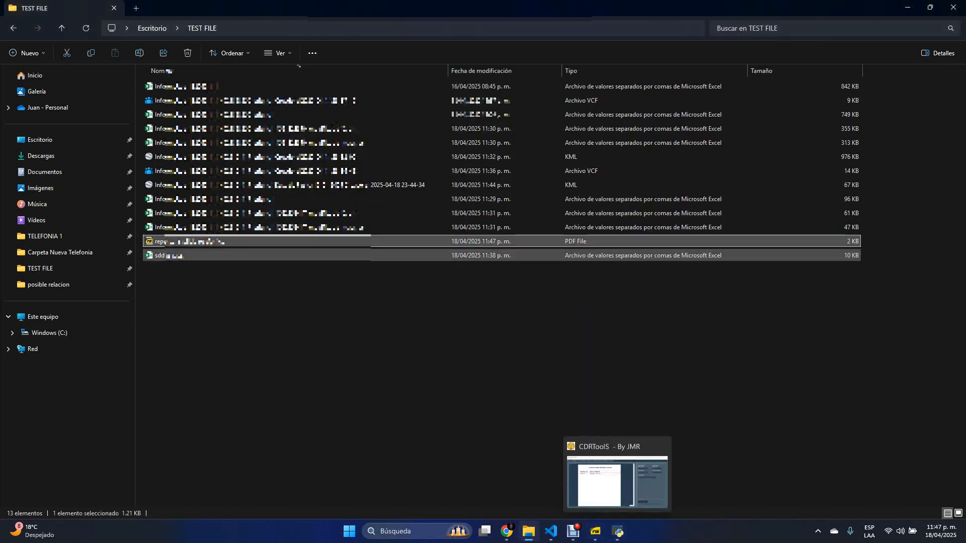
- Open the generated reporte_analisis_telefonico.pdf from the TEST FILE folder to check it, and switch back to CDRToolS
{"action": "double_click", "coordinate": [252, 241]}
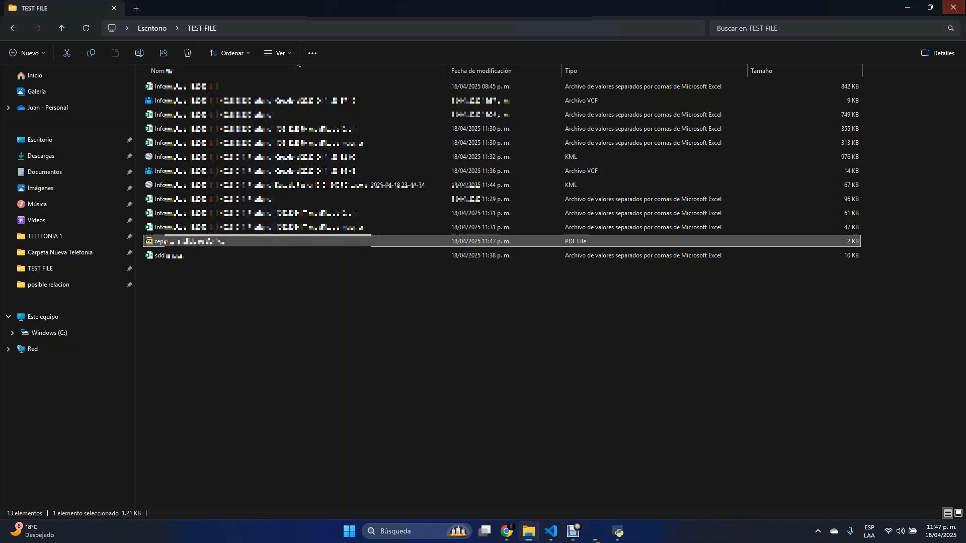
{"action": "left_click", "coordinate": [953, 6]}
{"action": "left_click", "coordinate": [606, 531]}
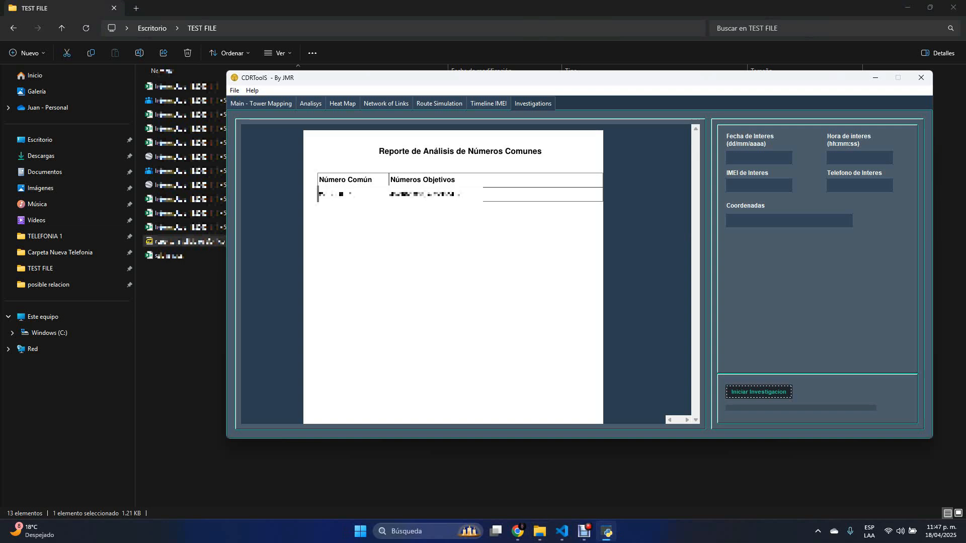
- Return to the tower mapping records and read the program's usage guide
{"action": "left_click", "coordinate": [261, 103]}
{"action": "left_click", "coordinate": [252, 91]}
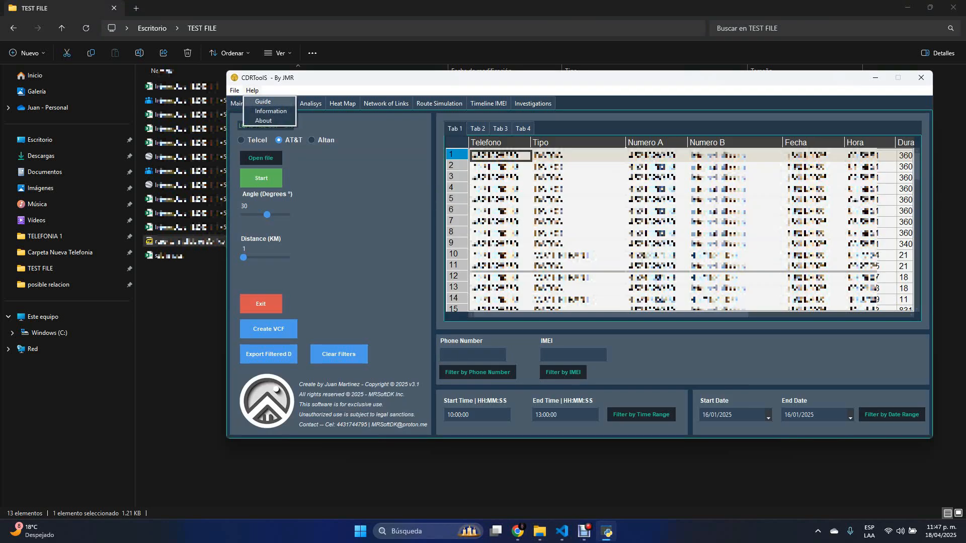
{"action": "left_click", "coordinate": [263, 101]}
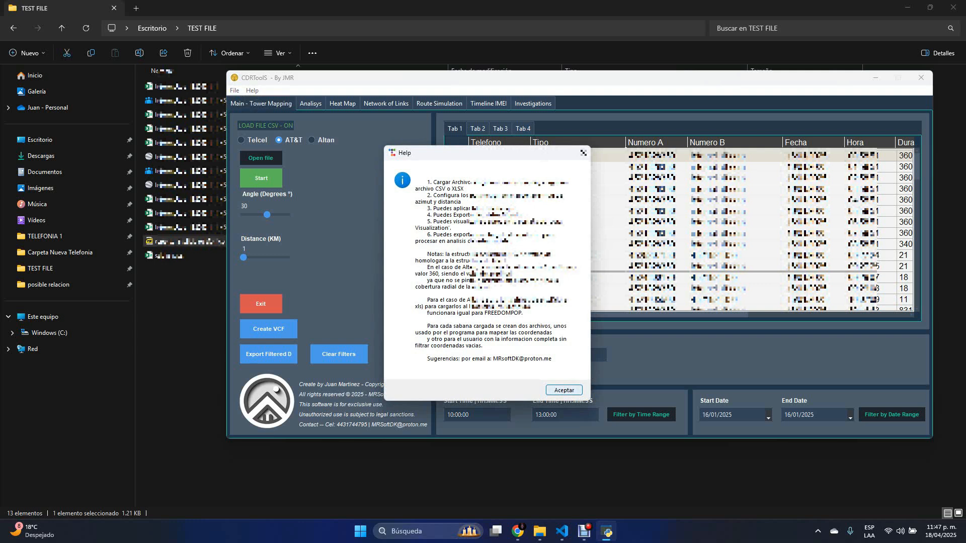
{"action": "left_click", "coordinate": [564, 390]}
{"action": "left_click", "coordinate": [235, 91]}
{"action": "left_click", "coordinate": [252, 90]}
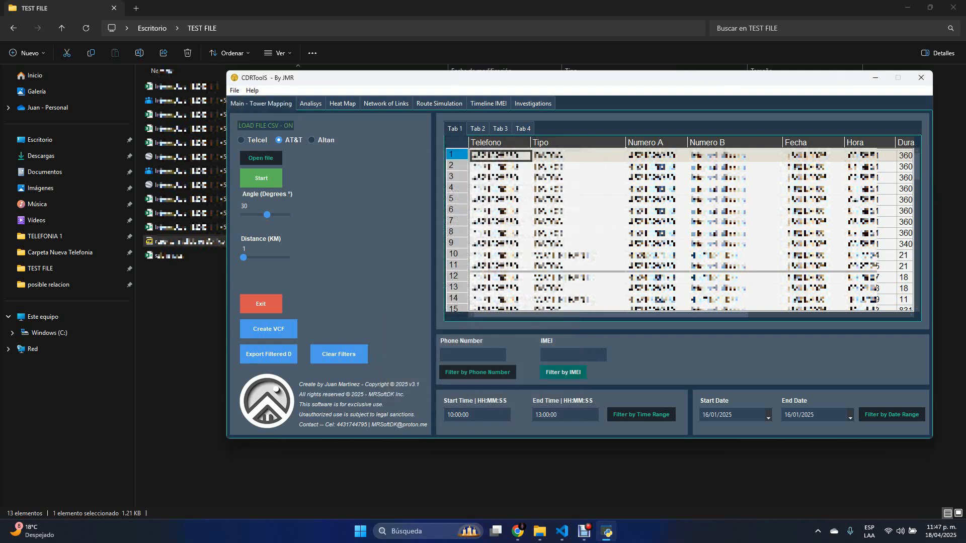